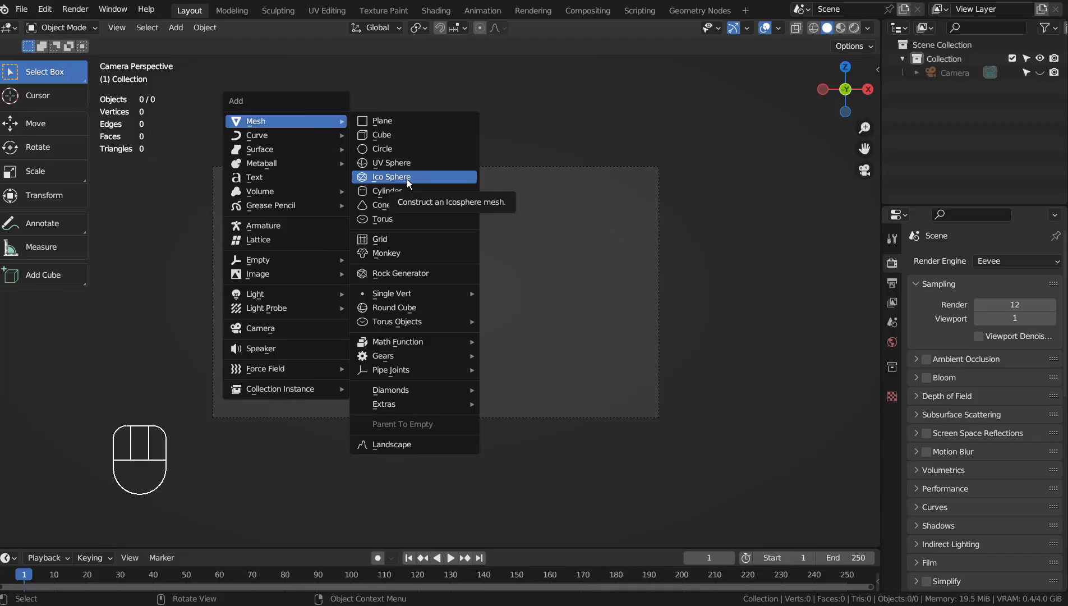
# Add an ico sphere with 4 subdivisions and open its mesh for vertex editing
pyautogui.click(407, 180)
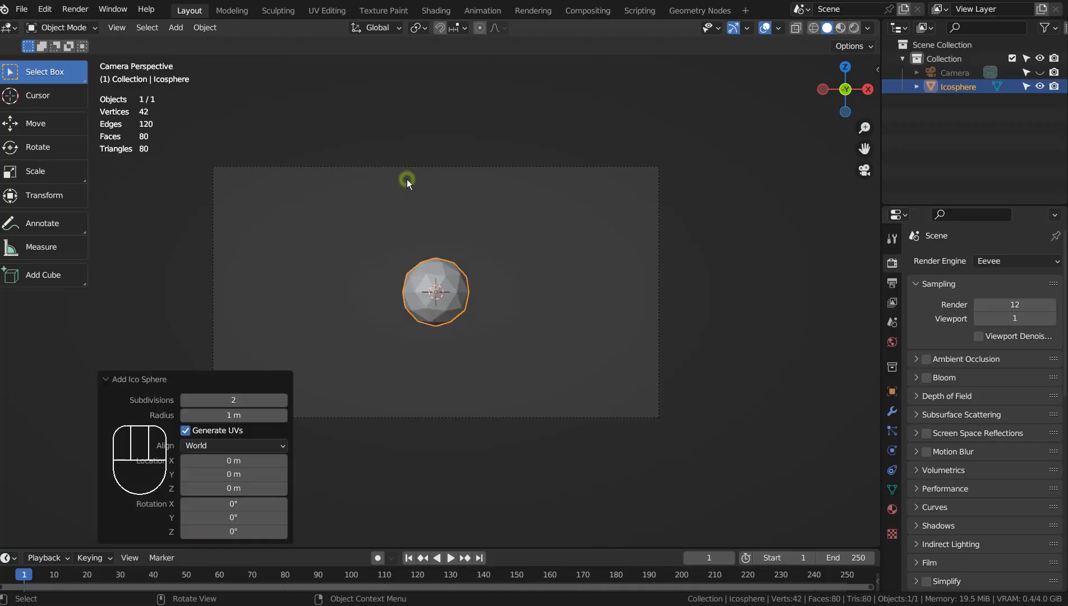
pyautogui.click(282, 399)
pyautogui.click(283, 399)
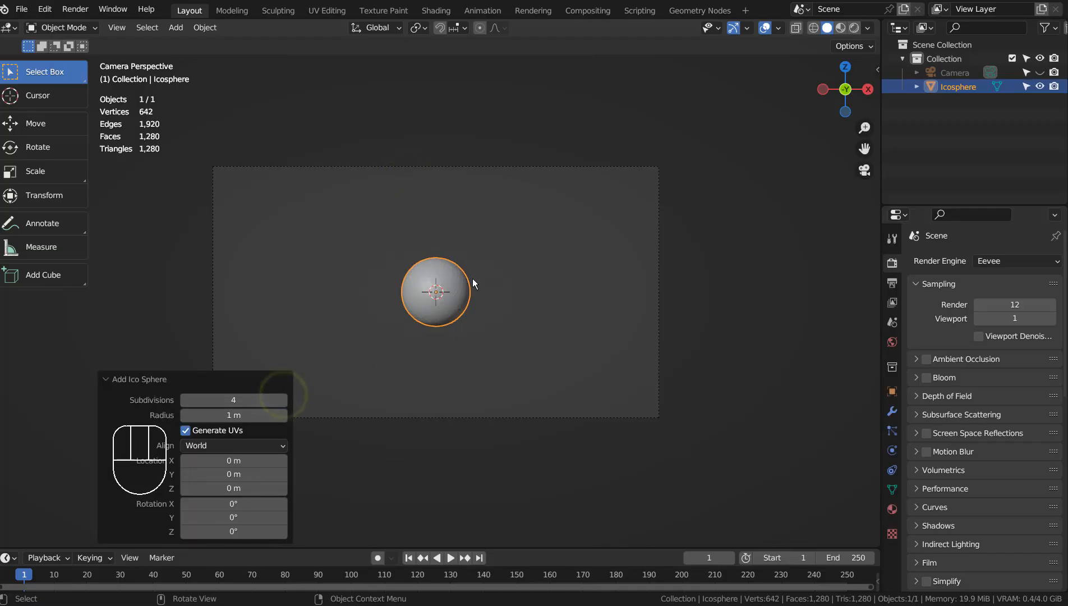
pyautogui.press('Tab')
pyautogui.press('1')
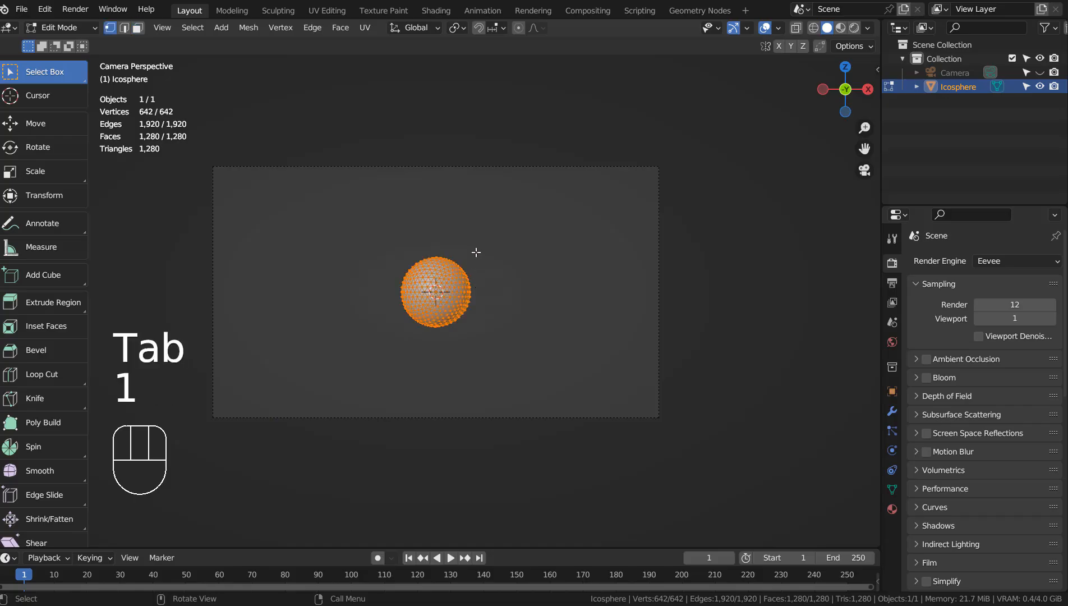
# Try to apply Checker Deselect to the sphere, first with a single vertex selected and again with nothing selected
pyautogui.click(476, 252)
pyautogui.click(192, 28)
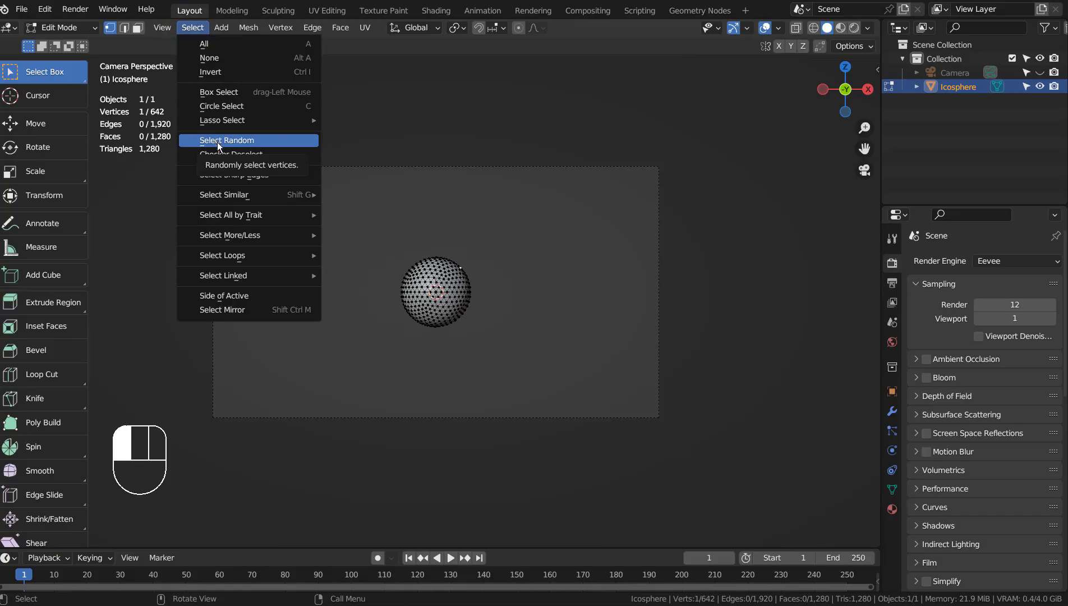
pyautogui.click(248, 157)
pyautogui.click(501, 285)
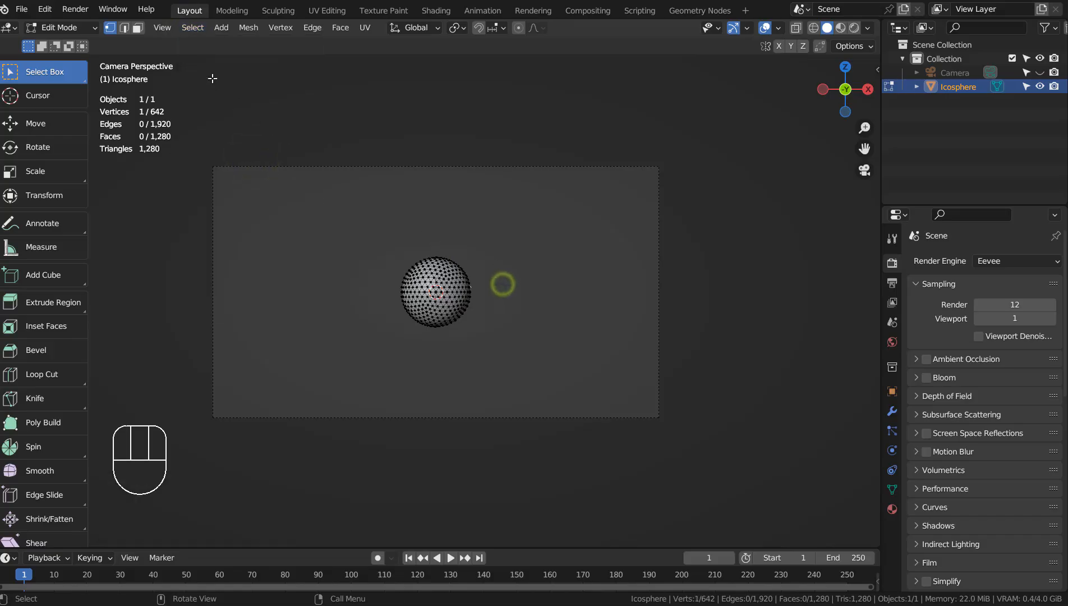
pyautogui.click(312, 188)
pyautogui.click(192, 28)
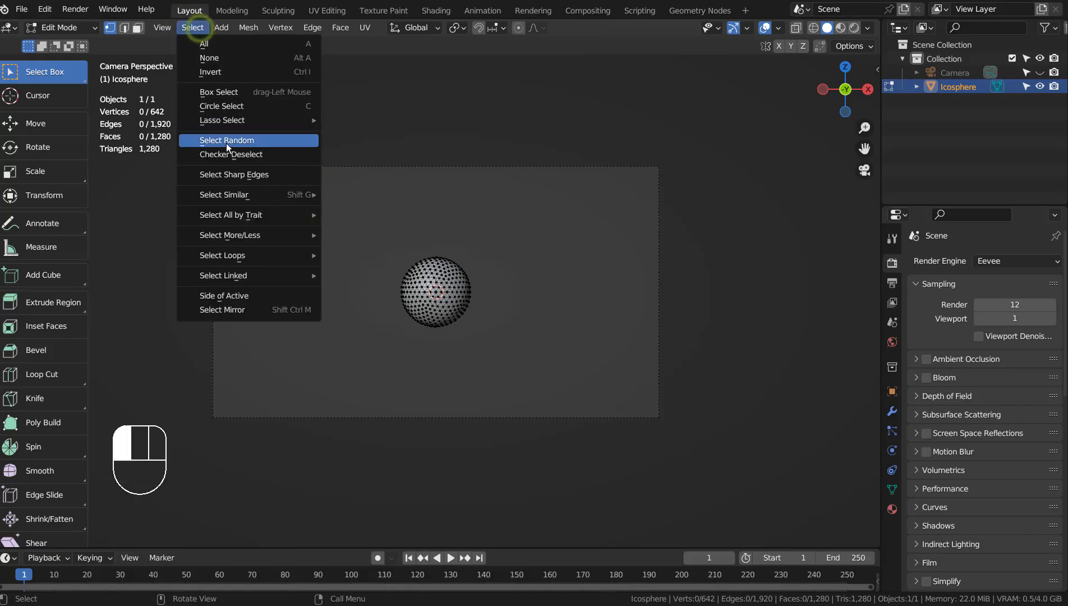
pyautogui.click(280, 156)
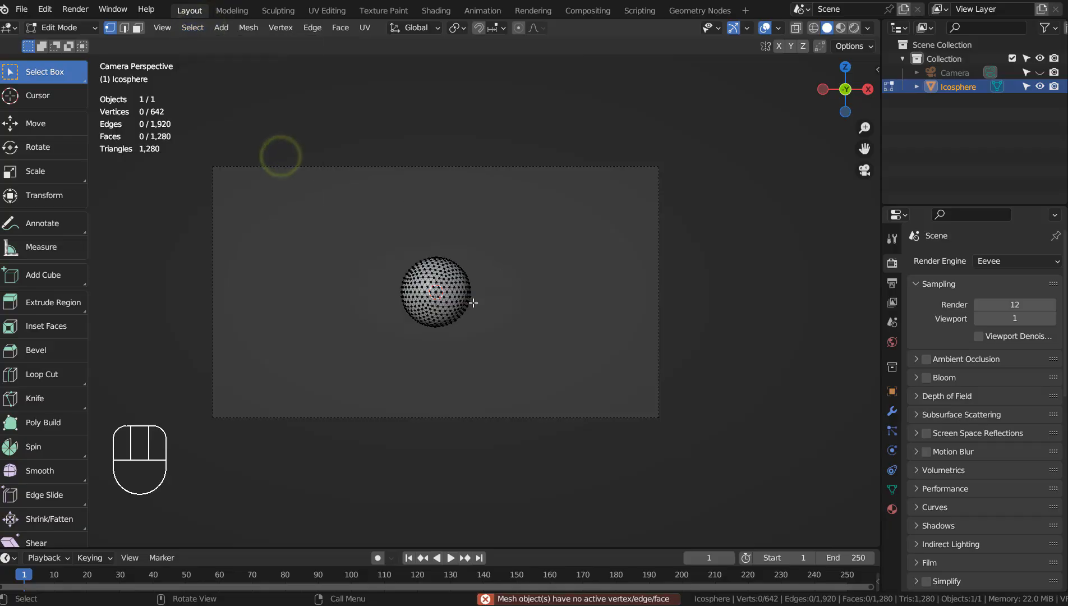
# Select all the sphere's vertices, thin them with Checker Deselect, and scale the remaining ones by about 1.12
pyautogui.scroll(6, 472, 302)
pyautogui.press('a')
pyautogui.scroll(-3, 457, 302)
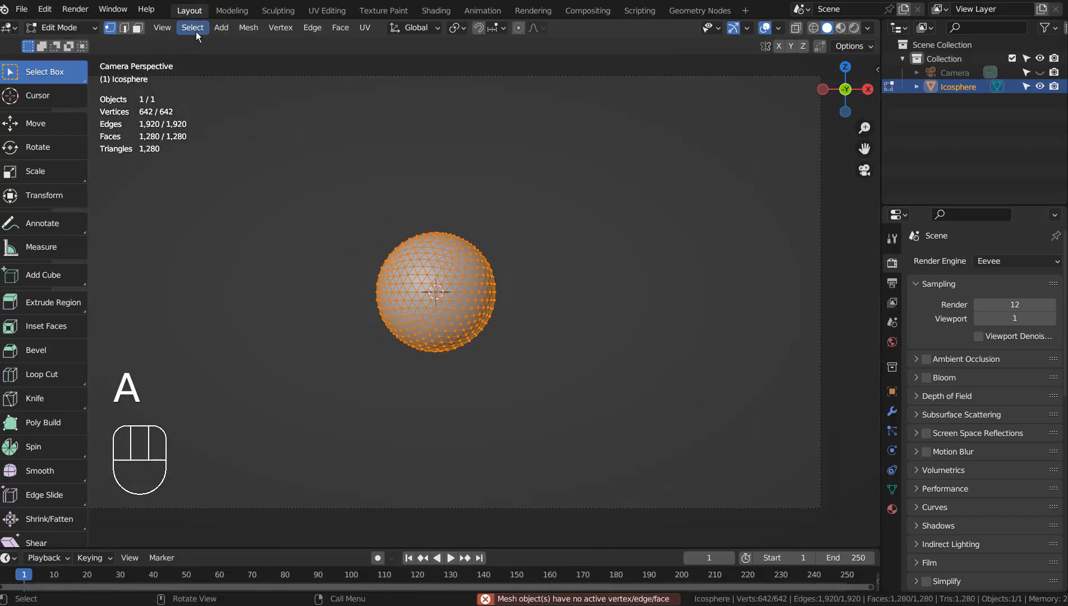
pyautogui.click(192, 28)
pyautogui.click(240, 150)
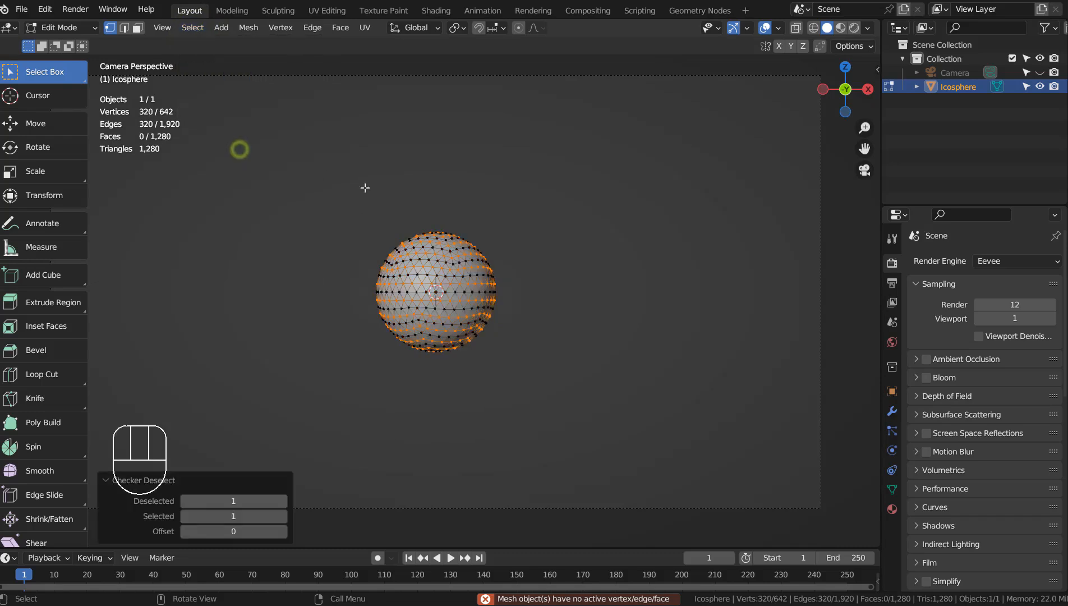
pyautogui.press('s')
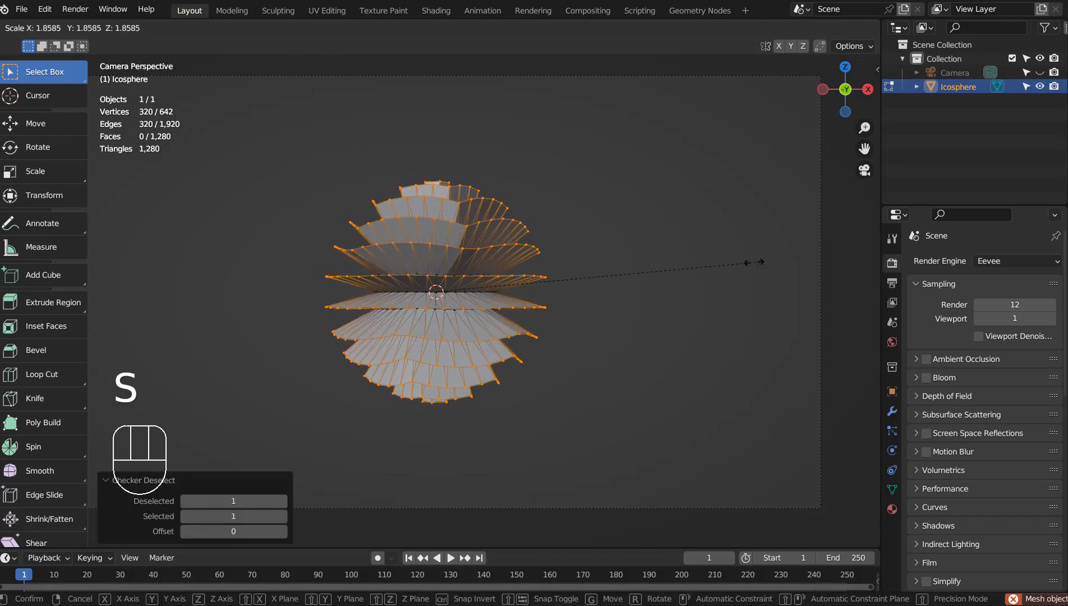
pyautogui.click(628, 277)
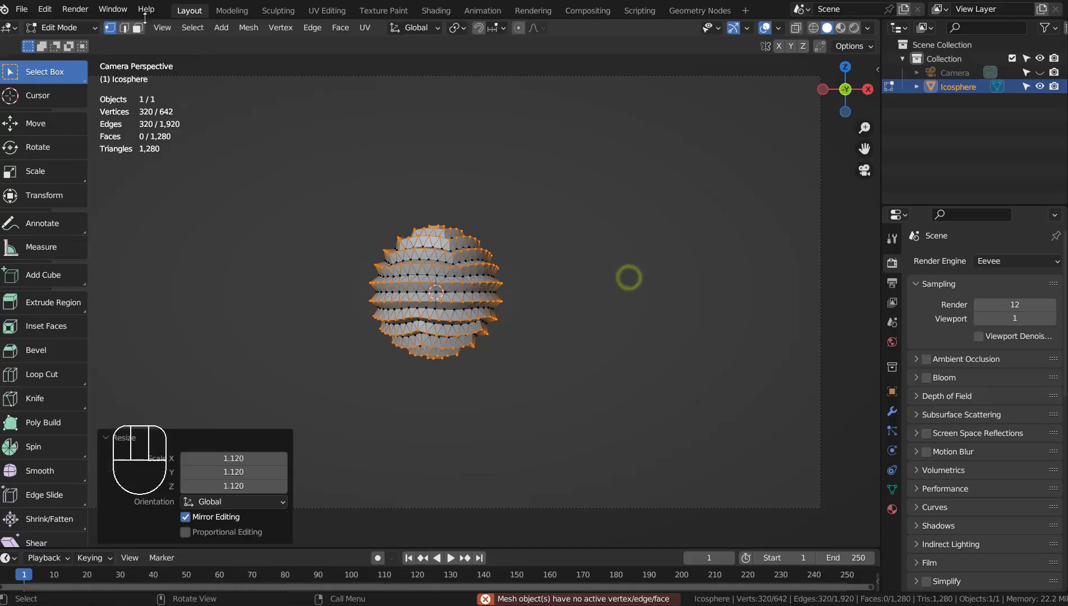
# Apply Checker Deselect to the current vertices again, scale the rest by about -3.83, and render the scene
pyautogui.click(188, 27)
pyautogui.click(236, 153)
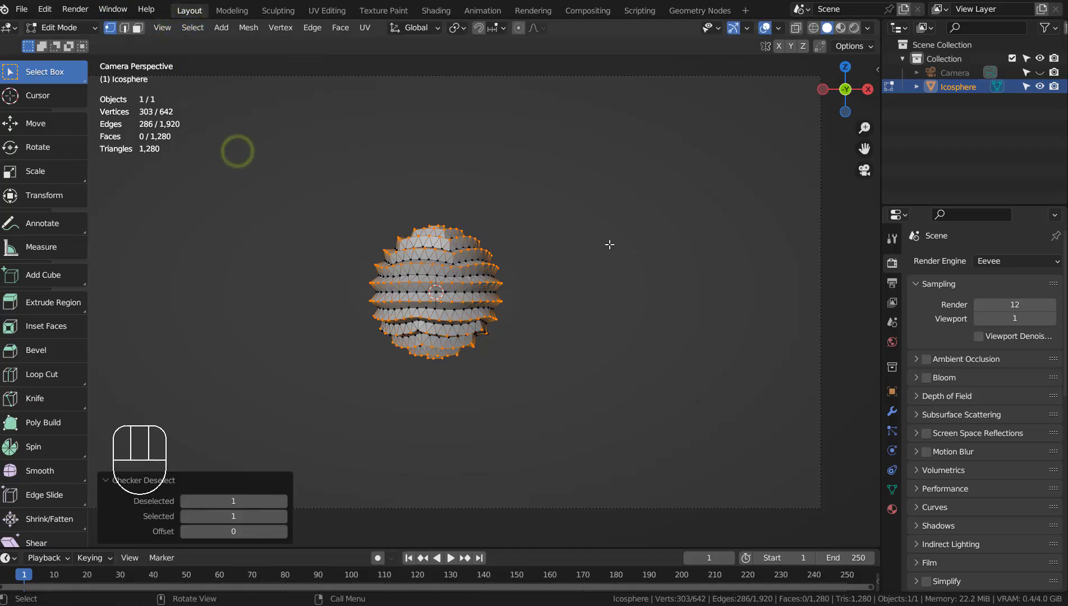
pyautogui.press('s')
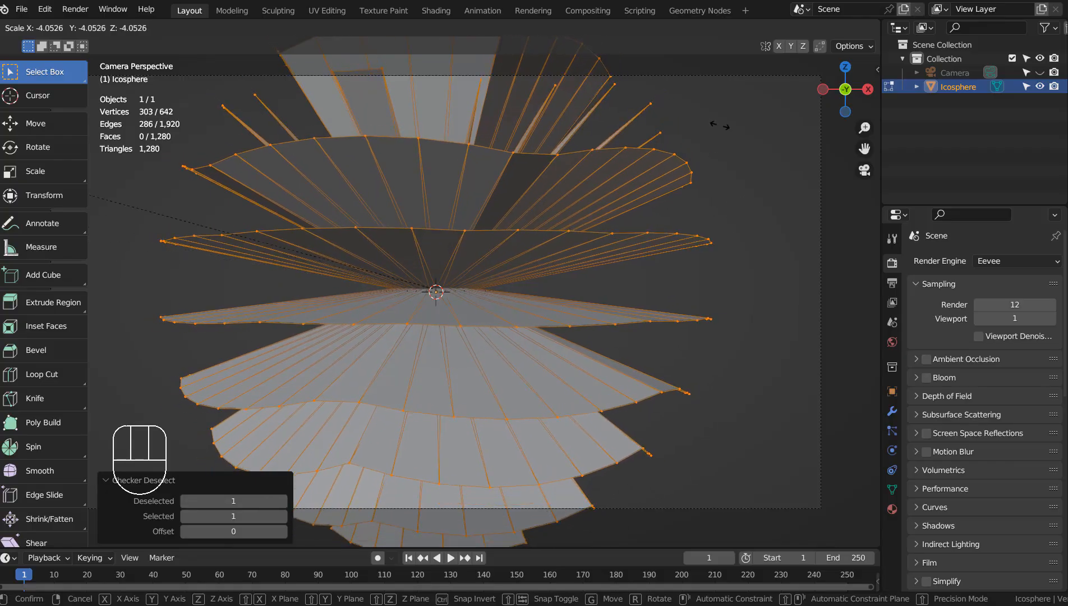
pyautogui.click(765, 87)
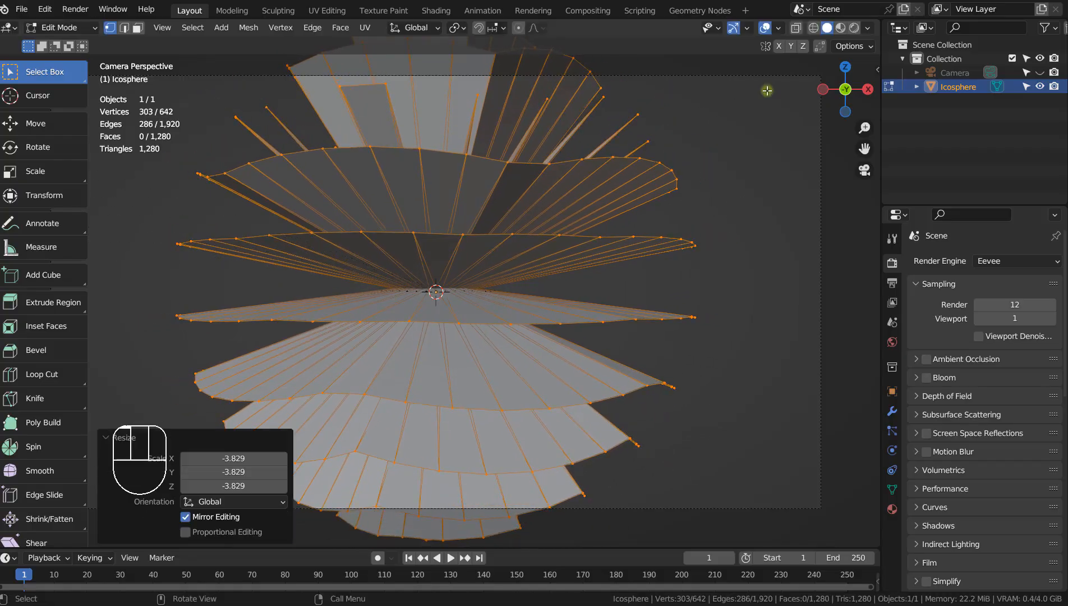
pyautogui.press('F12')
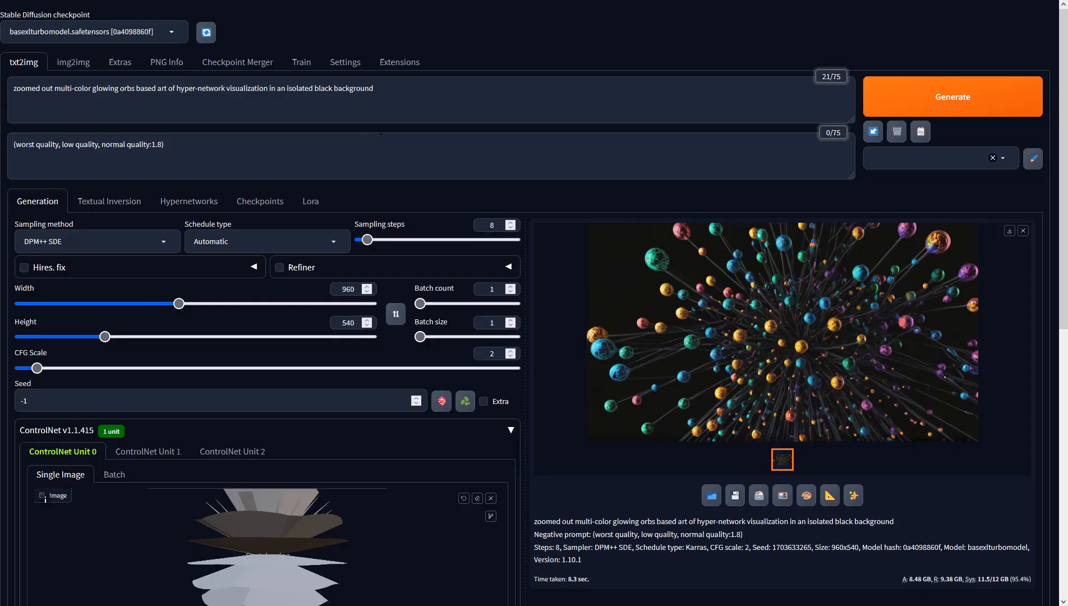
# In the Stable Diffusion web UI, check the prompt, negative prompt, width and height for text-to-image generation
pyautogui.click(412, 99)
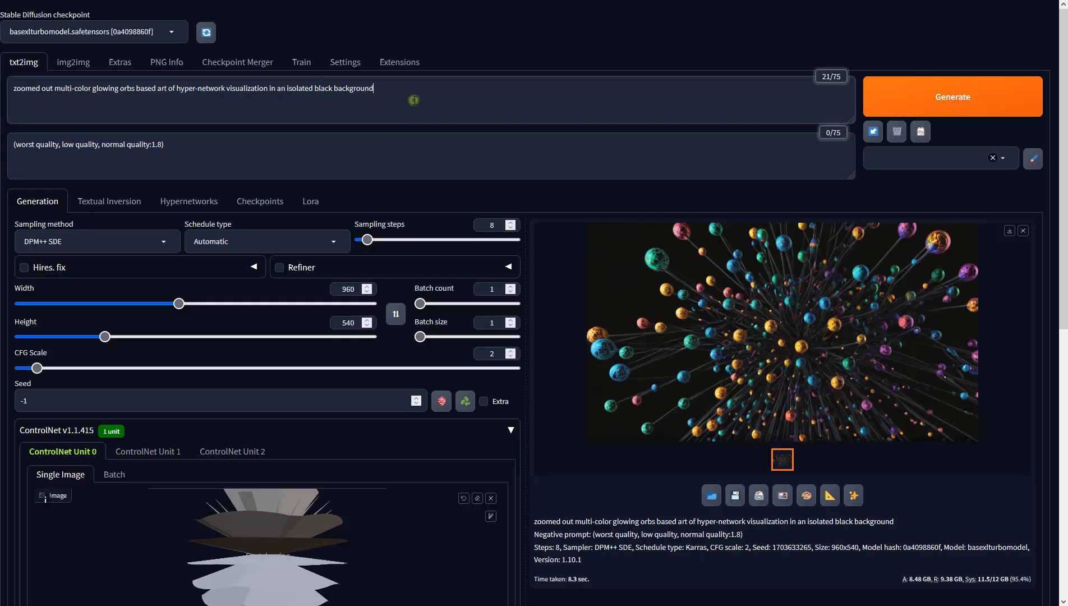
pyautogui.click(382, 149)
pyautogui.click(357, 286)
pyautogui.click(350, 321)
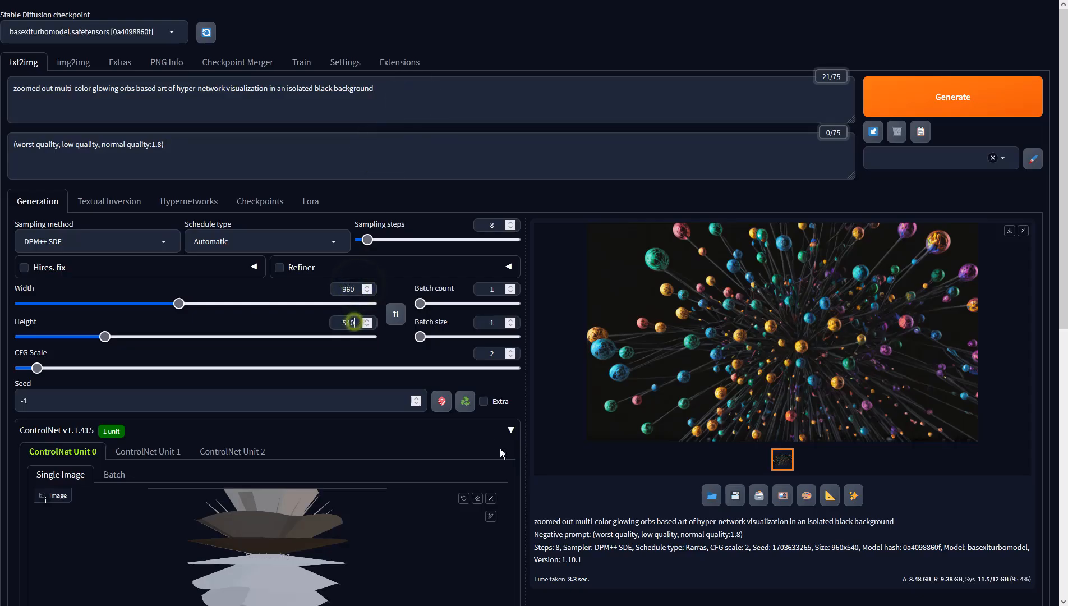
pyautogui.click(566, 516)
# Set the ControlNet unit's control type to Depth with preprocessor none, and generate an image from the prompt
pyautogui.scroll(-3, 566, 510)
pyautogui.scroll(-4, 566, 501)
pyautogui.click(143, 242)
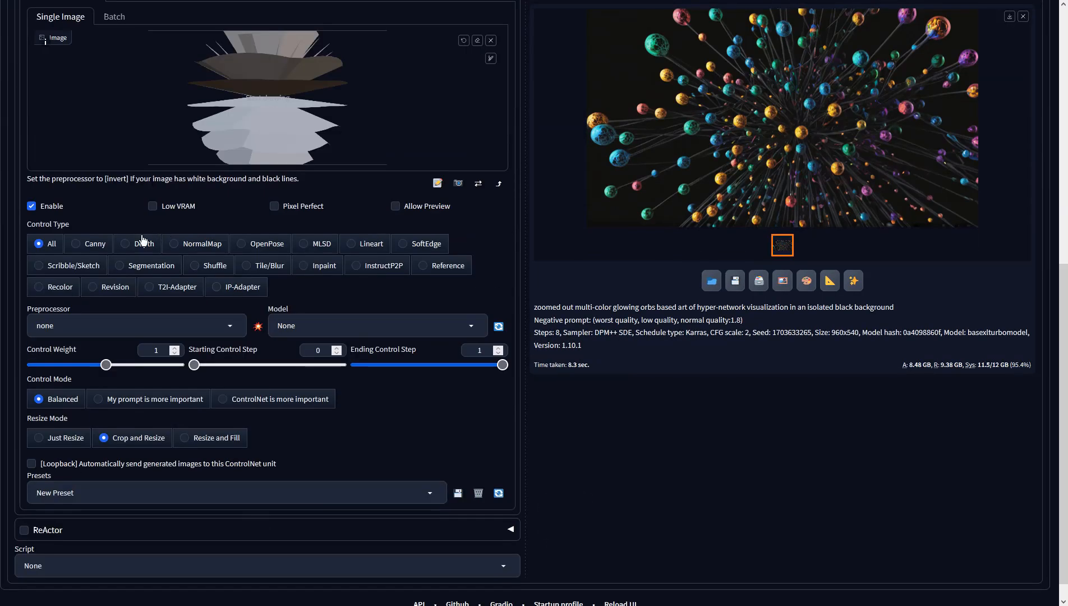
pyautogui.click(230, 329)
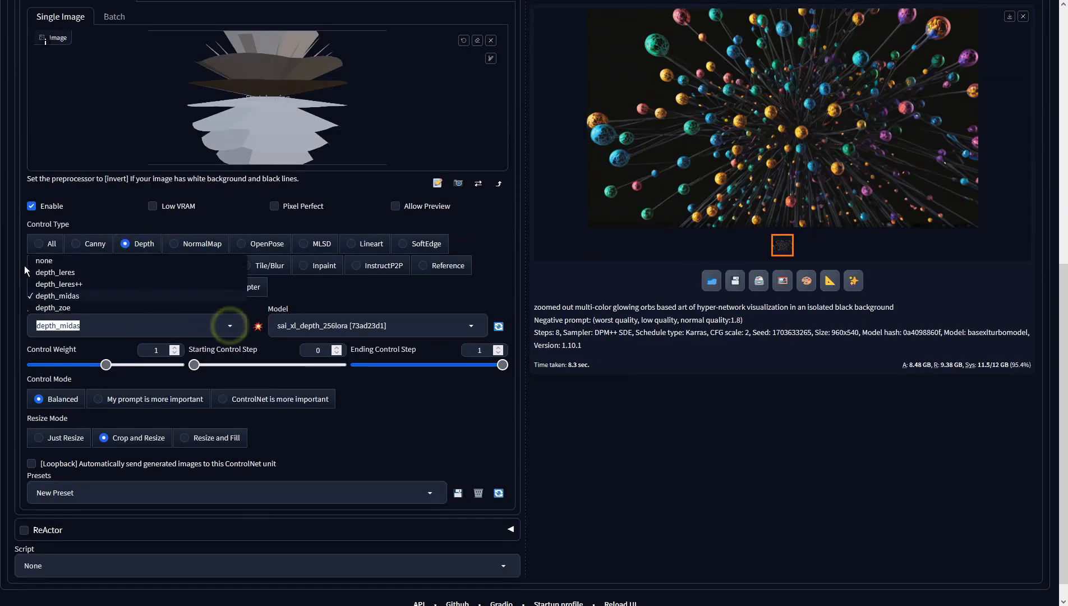
pyautogui.click(51, 263)
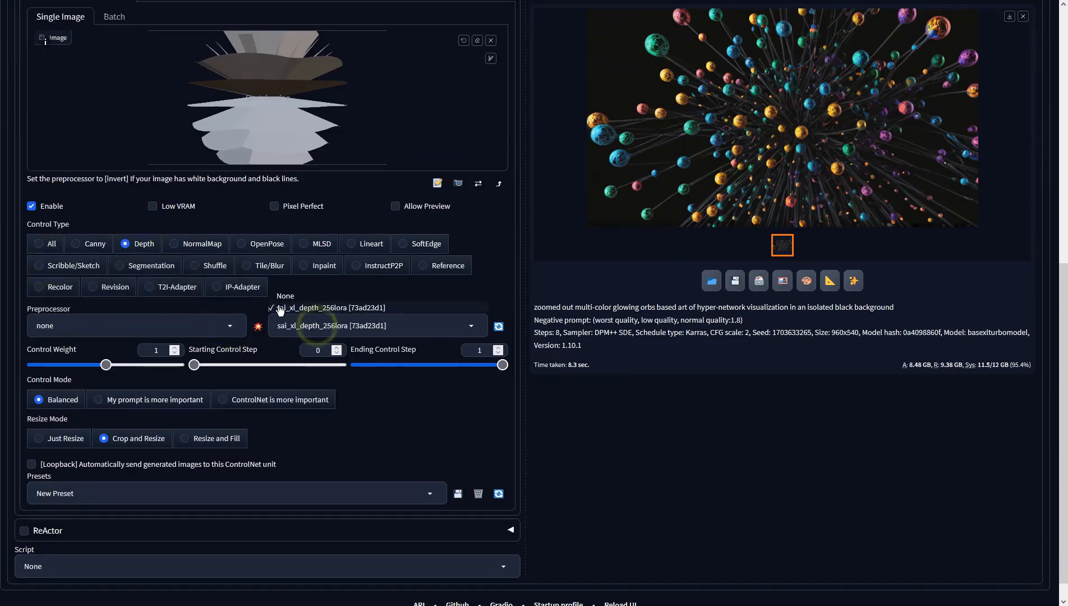
pyautogui.click(635, 313)
pyautogui.scroll(7, 635, 313)
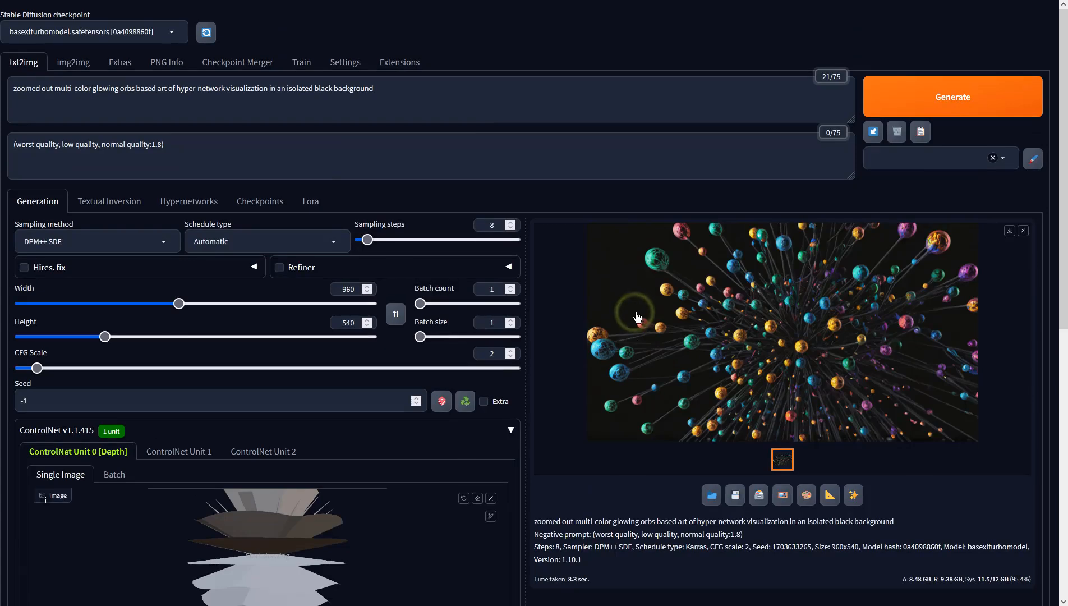
pyautogui.click(915, 86)
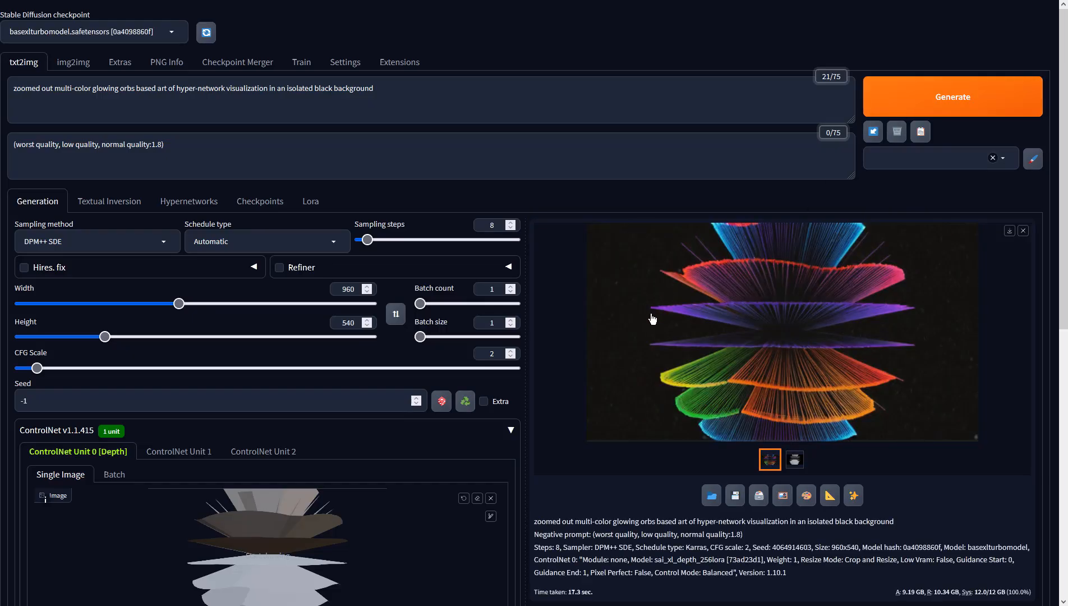
# Compare the generated image with its ControlNet input image at full size
pyautogui.click(651, 315)
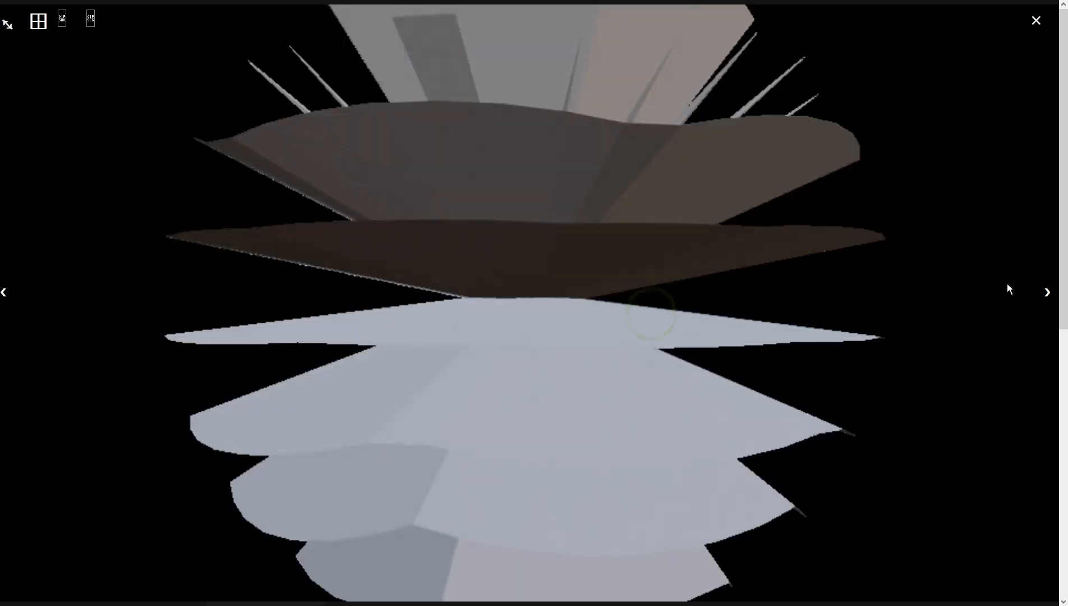
pyautogui.click(1047, 294)
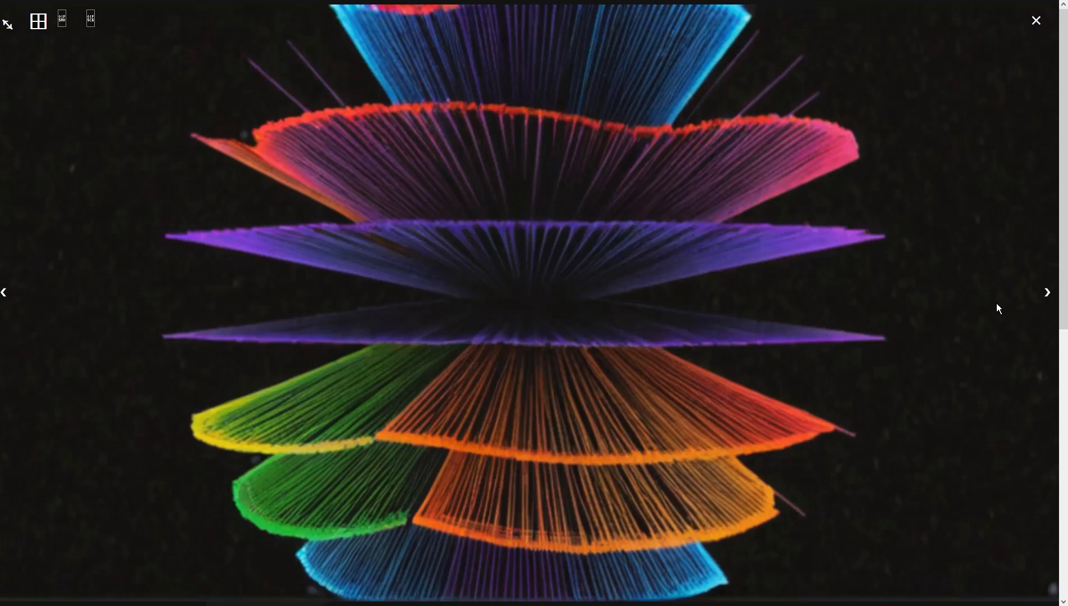
pyautogui.click(996, 303)
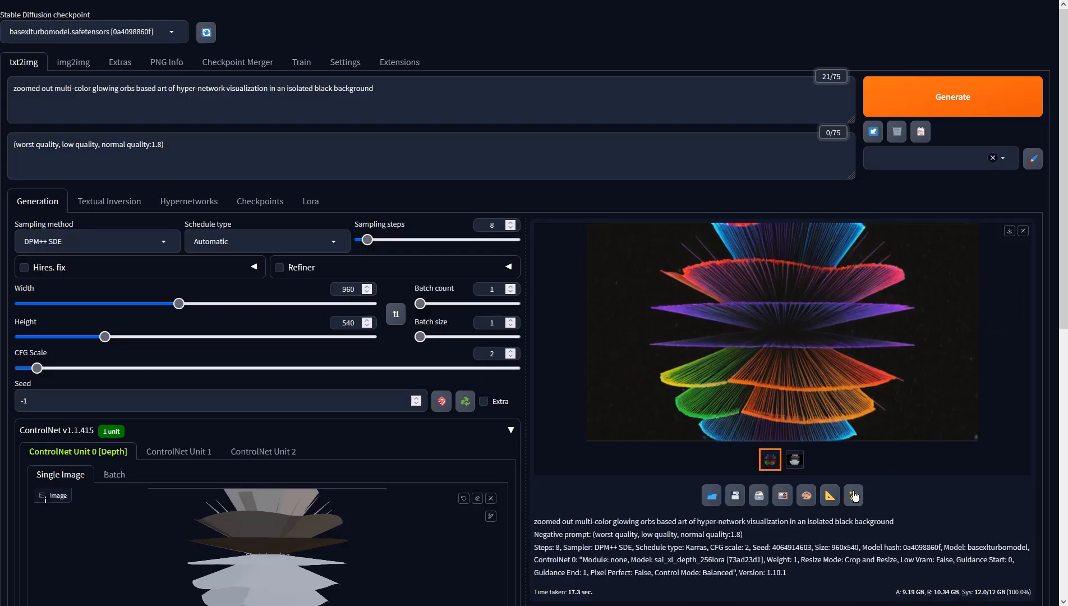
# Send the generated image to img2img, and set the batch count to 4 and the CFG scale to 2
pyautogui.click(783, 496)
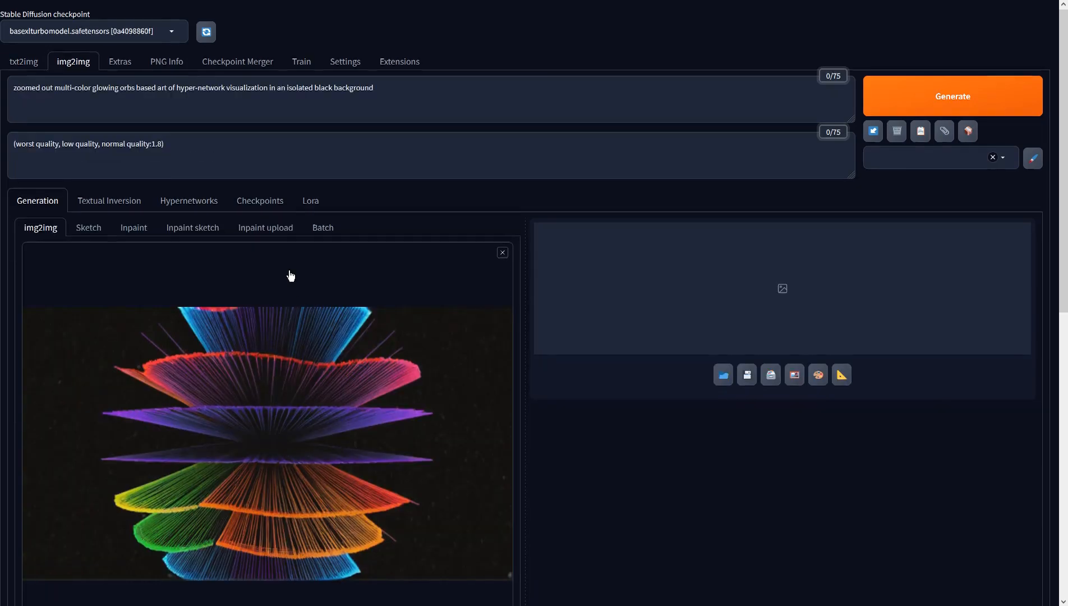
pyautogui.scroll(-7, 290, 274)
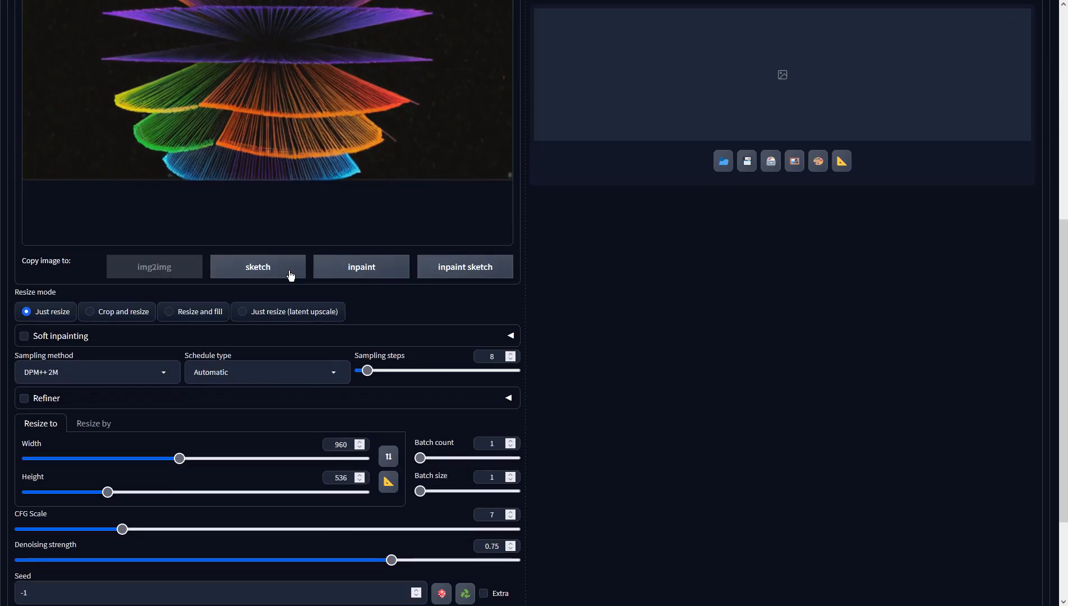
pyautogui.doubleClick(499, 445)
pyautogui.write('4')
pyautogui.doubleClick(494, 514)
pyautogui.write('2')
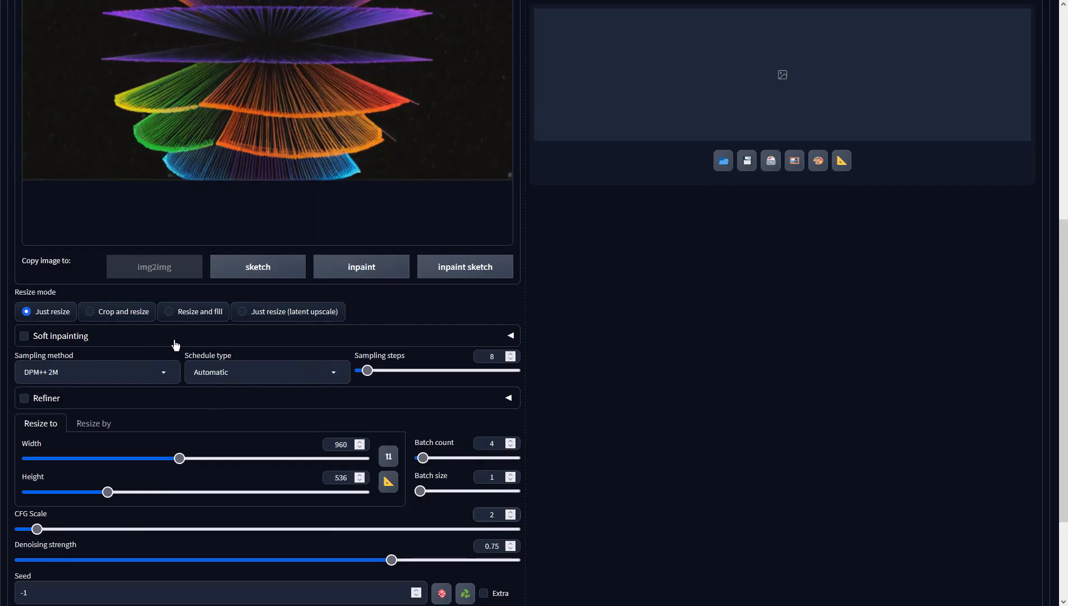
# Set the img2img sampling method to DPM++ SDE and generate the batch of variations
pyautogui.click(160, 370)
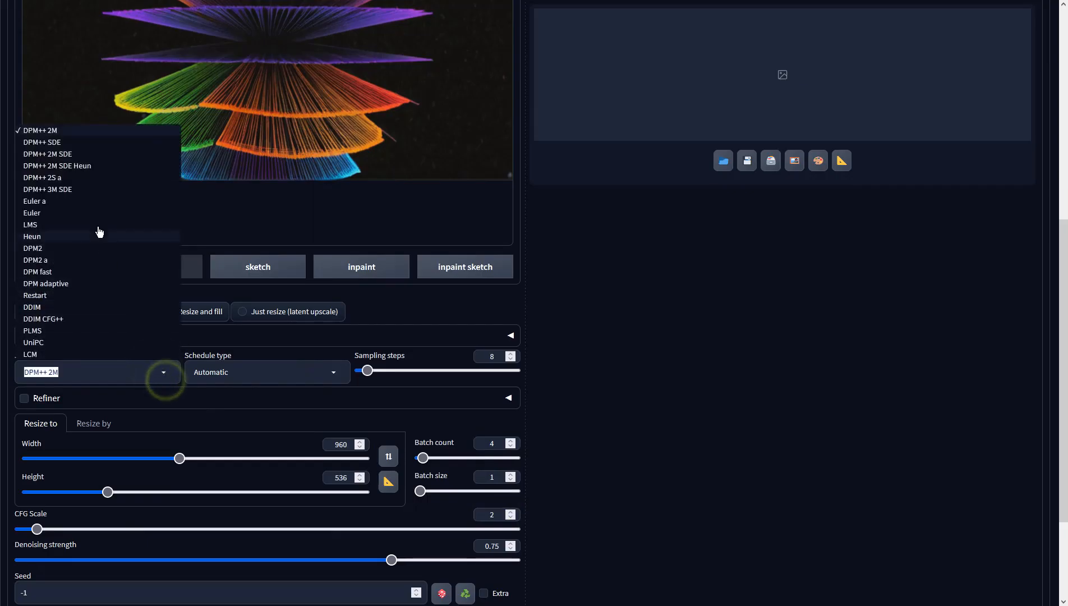
pyautogui.click(72, 143)
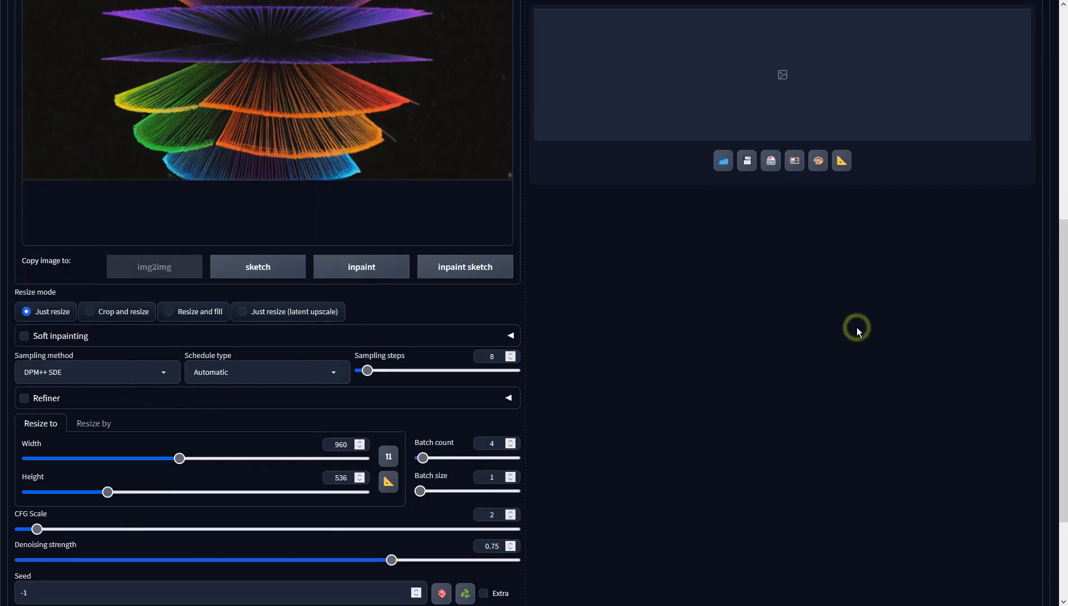
pyautogui.scroll(4, 856, 327)
pyautogui.click(898, 108)
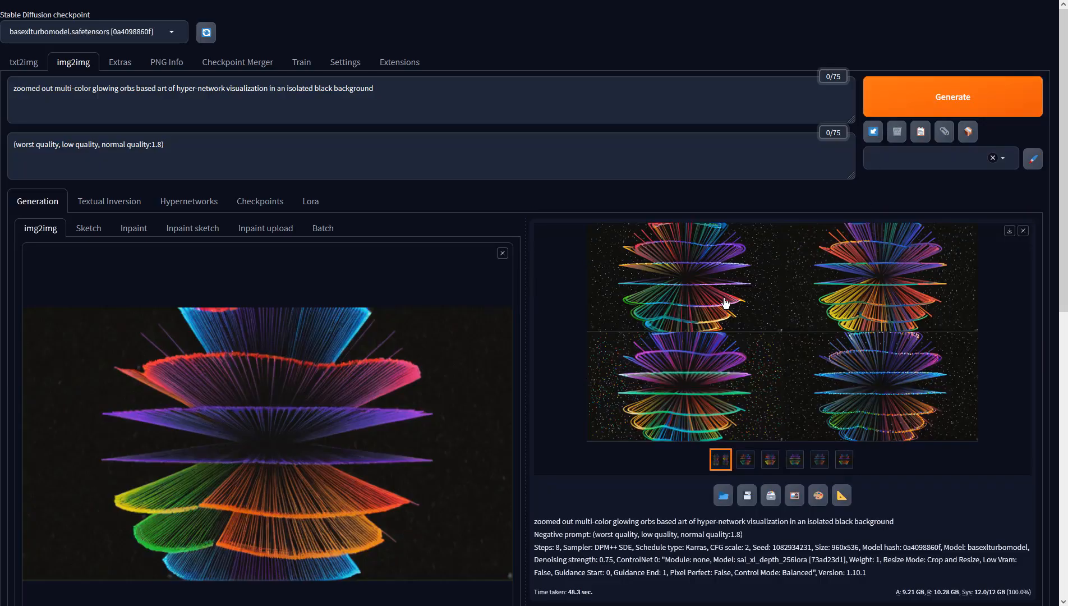
# Examine the generated img2img variations one by one at full size
pyautogui.click(724, 303)
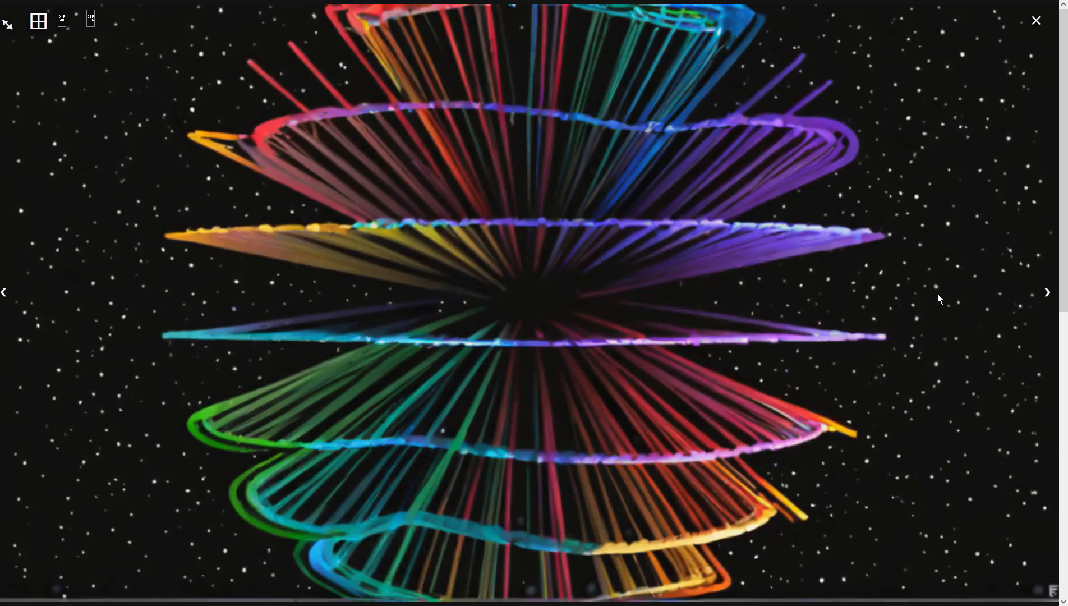
pyautogui.click(1045, 294)
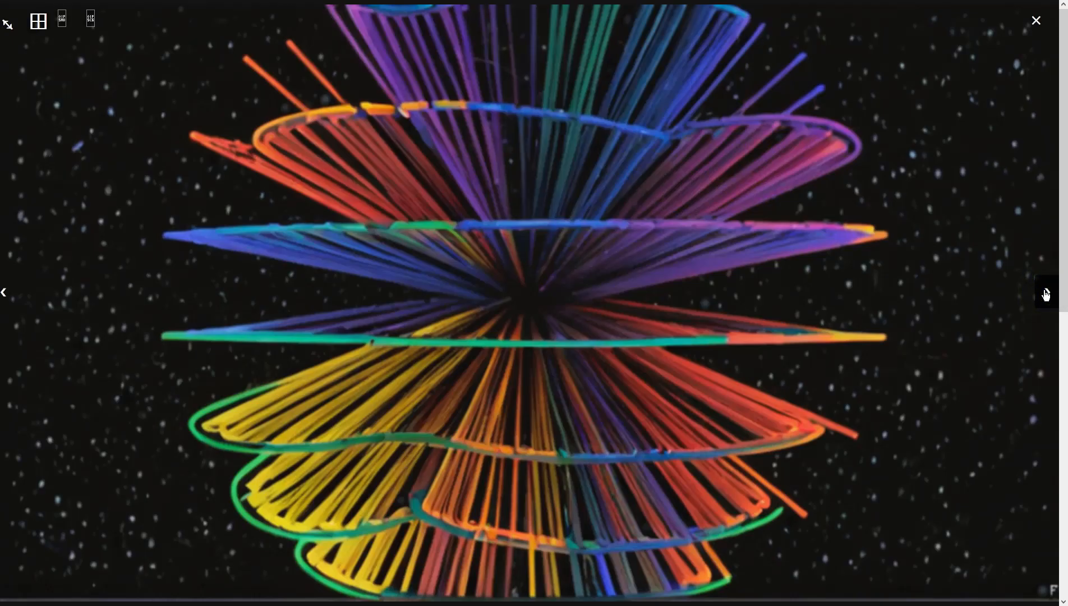
pyautogui.click(1045, 293)
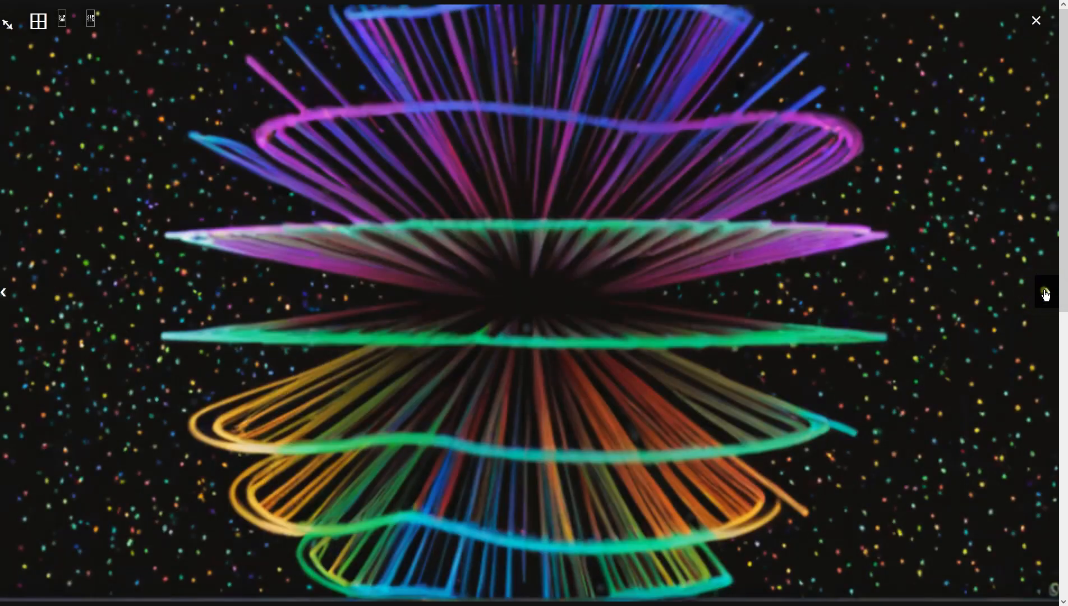
pyautogui.click(1045, 294)
pyautogui.click(761, 338)
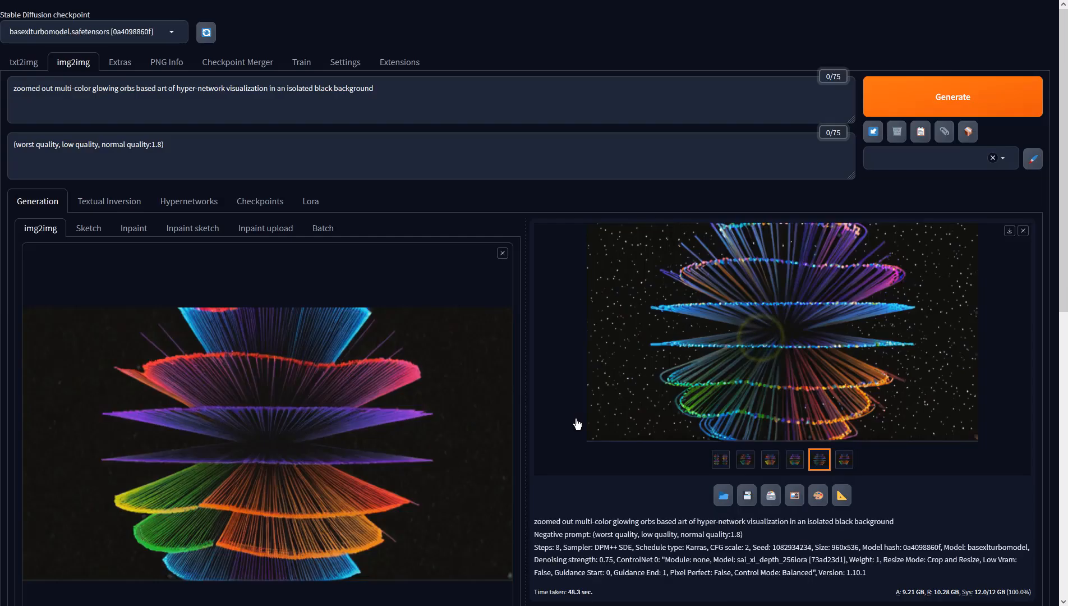
# Raise the img2img denoising strength to 0.9 and generate a new batch of variations
pyautogui.scroll(-5, 575, 422)
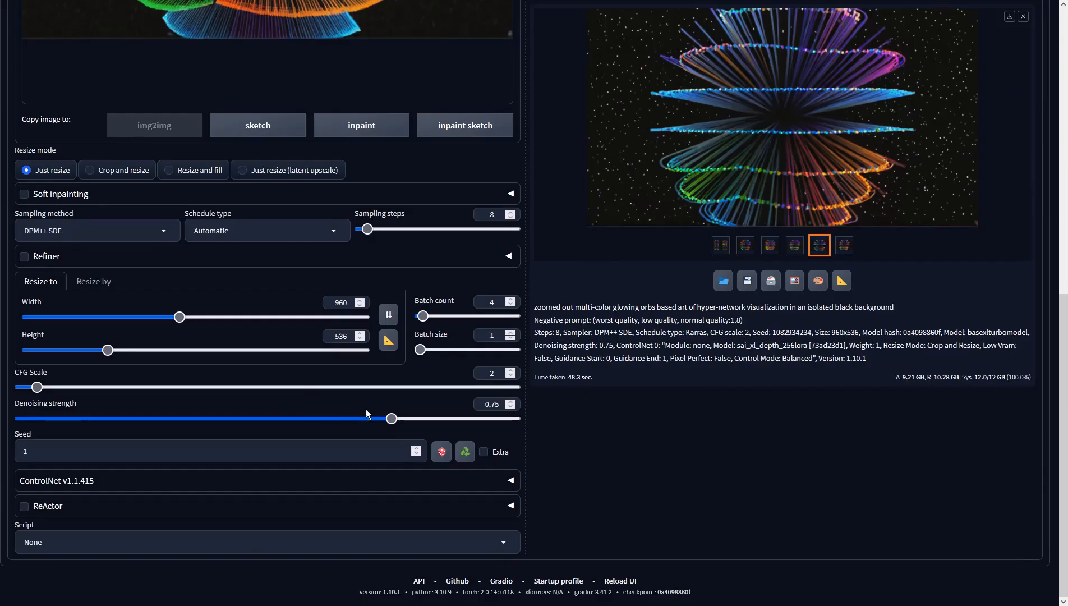
pyautogui.click(492, 404)
pyautogui.click(455, 418)
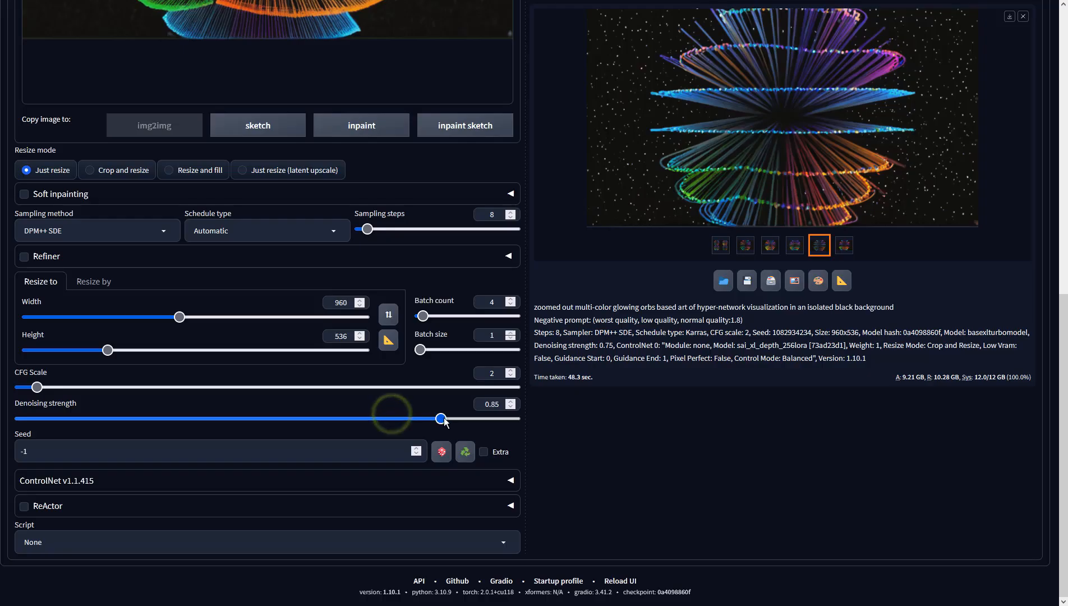
pyautogui.moveTo(455, 420); pyautogui.dragTo(465, 420)
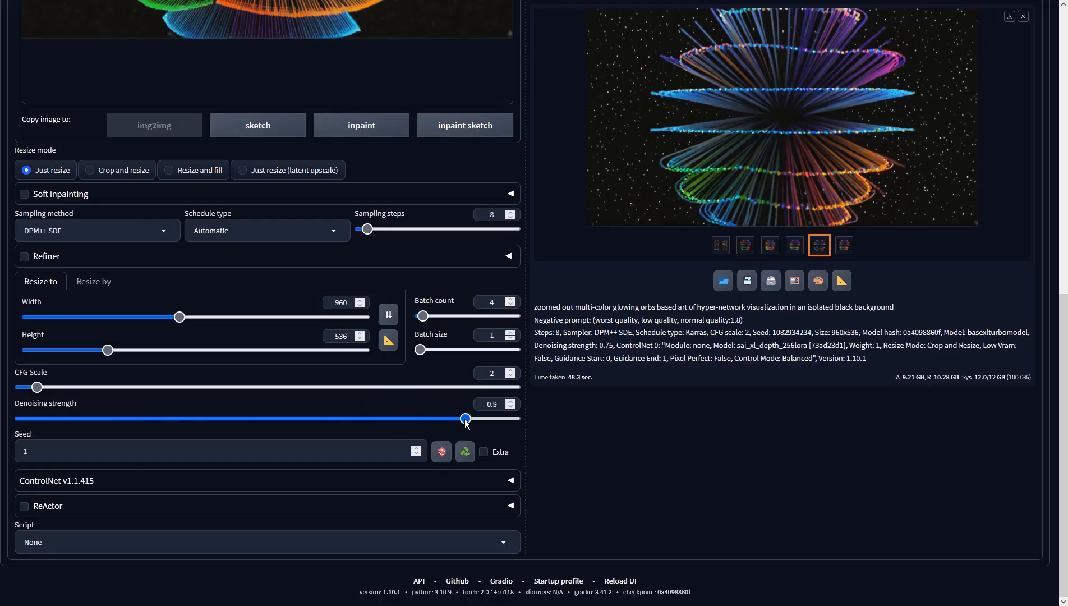
pyautogui.click(600, 352)
pyautogui.scroll(7, 616, 349)
pyautogui.scroll(3, 649, 345)
pyautogui.click(928, 106)
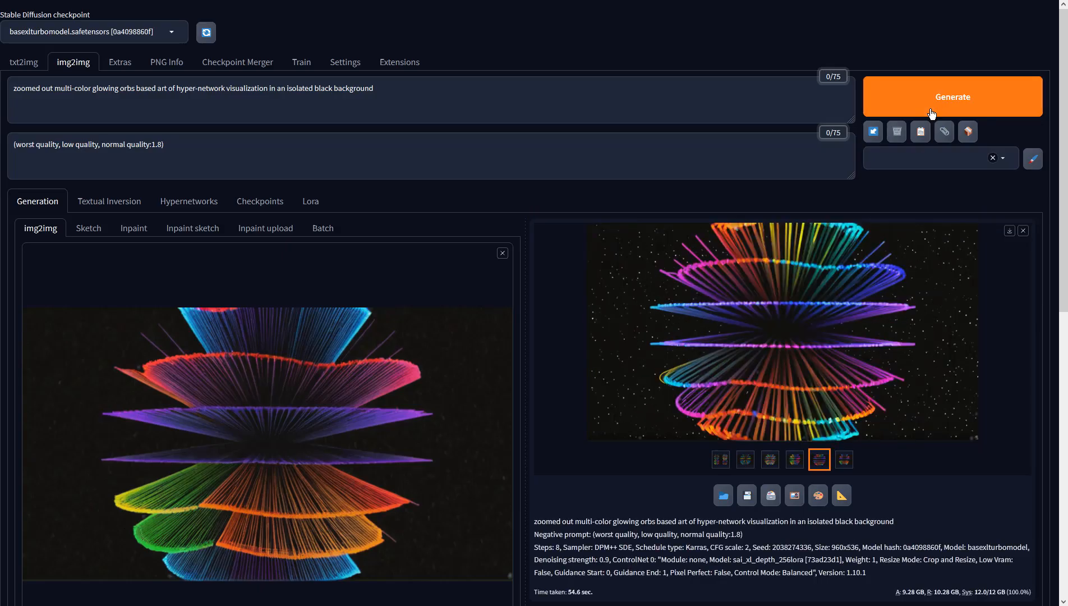
# Examine the newly generated variations and the source image one by one at full size
pyautogui.click(745, 460)
pyautogui.click(757, 349)
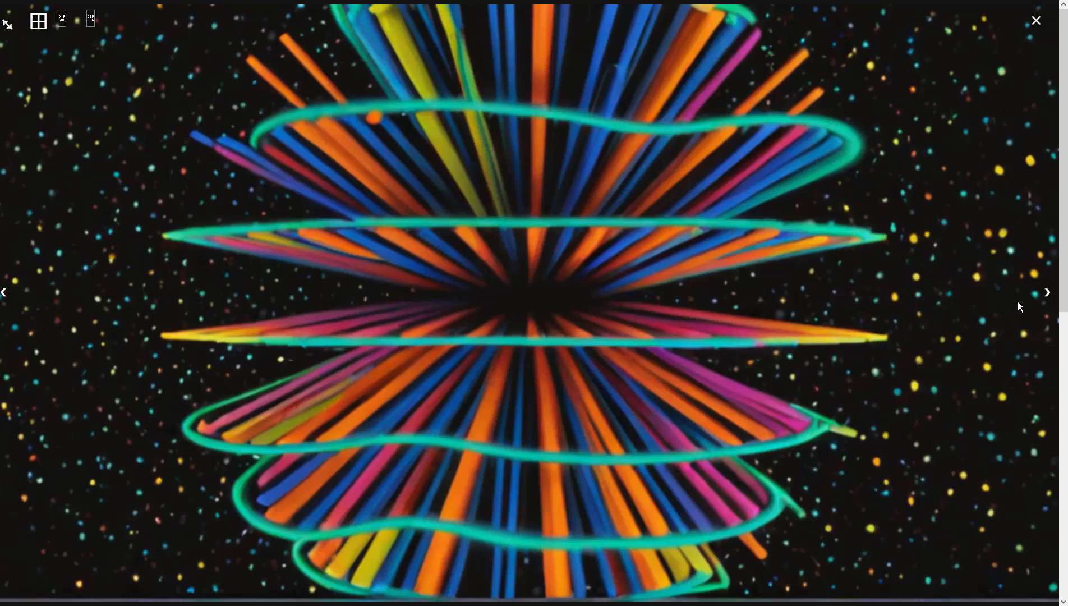
pyautogui.click(1045, 294)
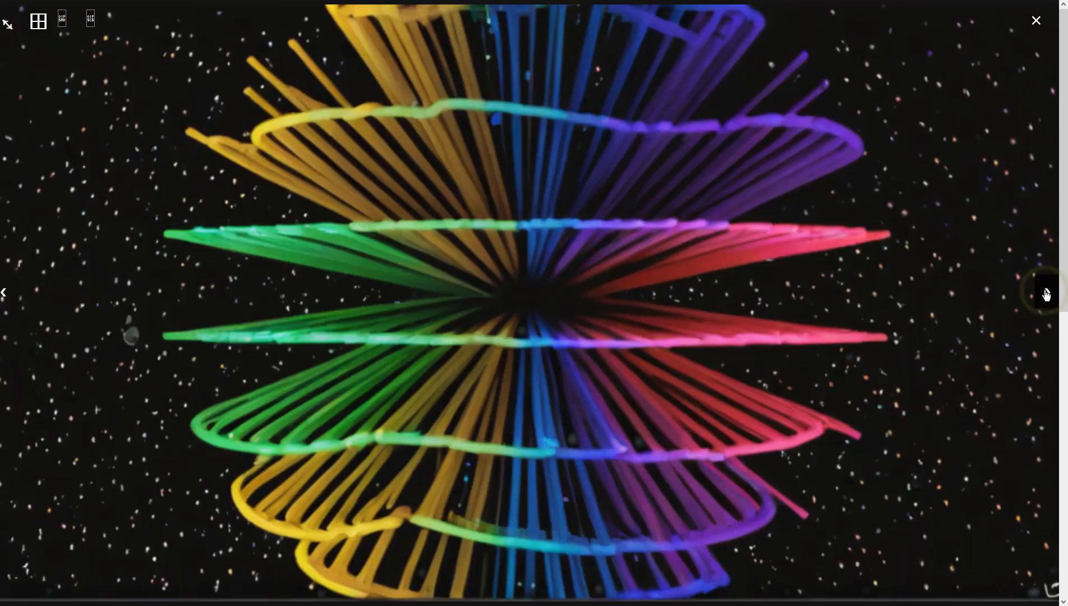
pyautogui.click(1046, 294)
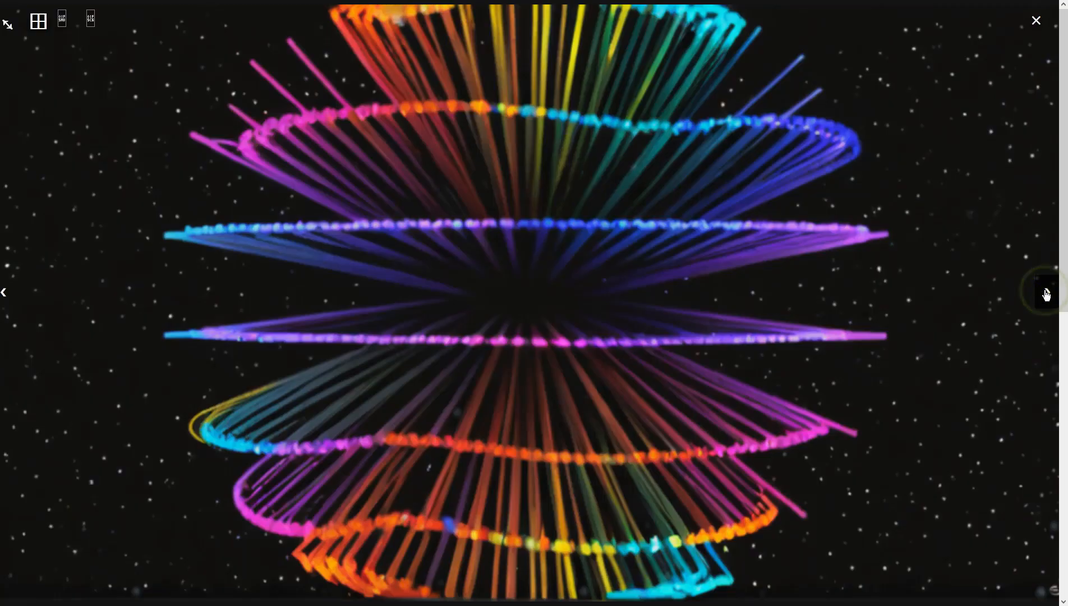
pyautogui.click(1045, 294)
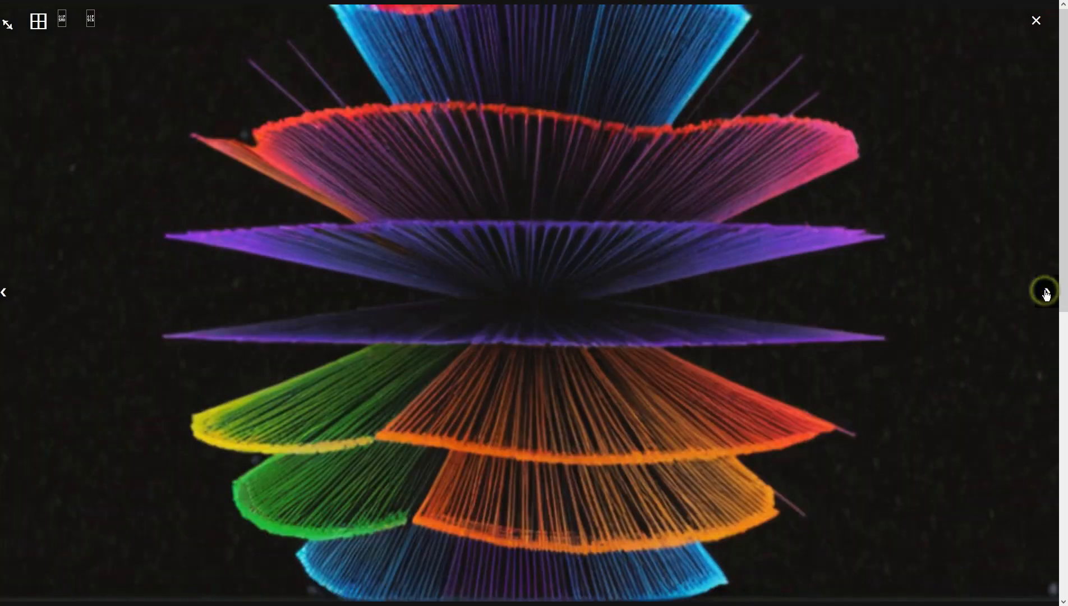
pyautogui.click(1045, 294)
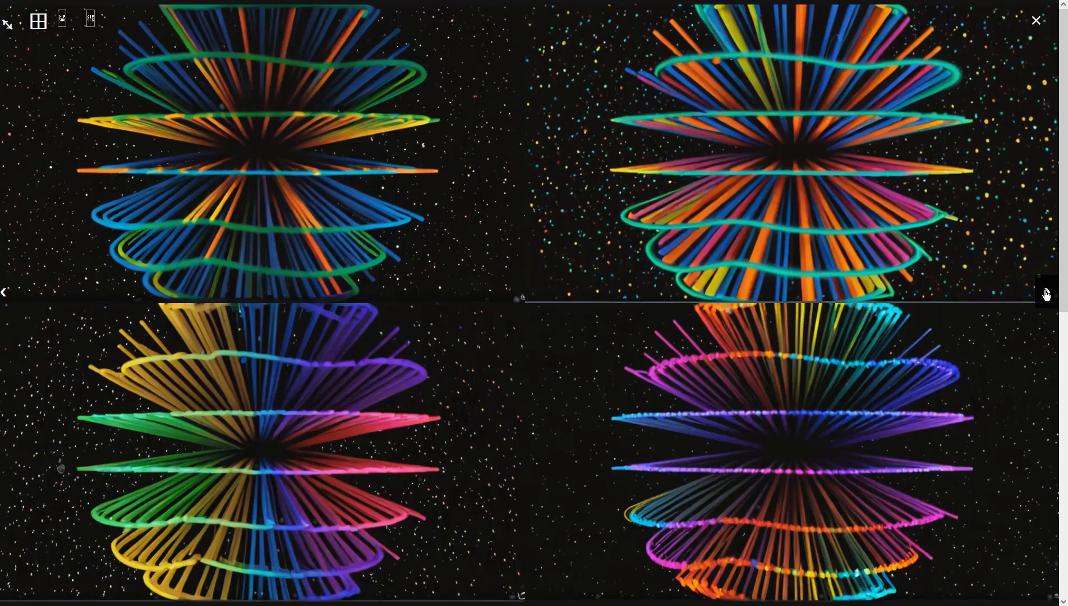
pyautogui.click(1045, 294)
pyautogui.click(1045, 294)
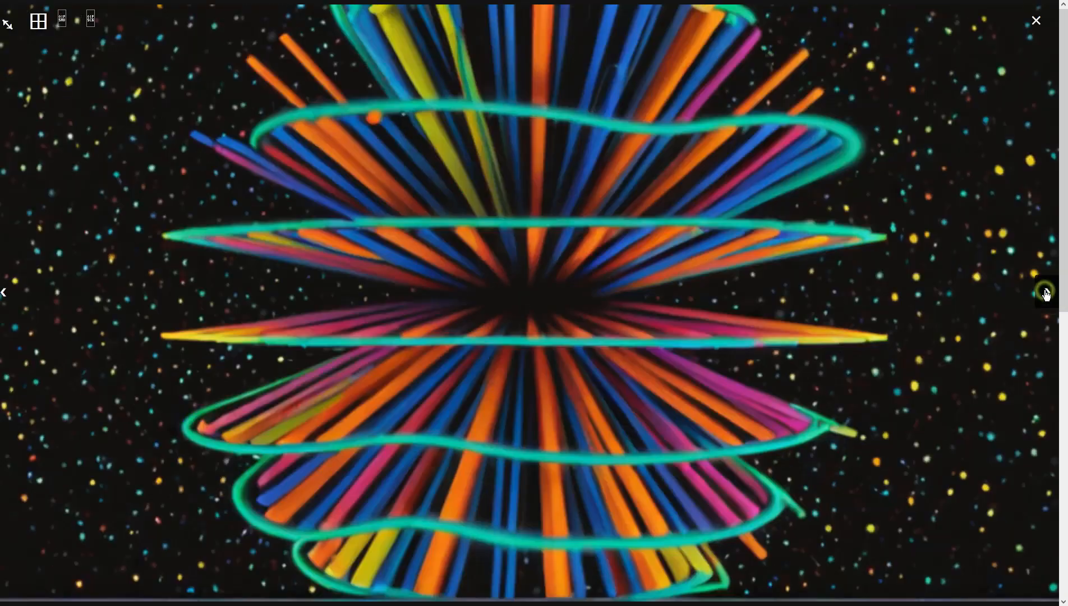
pyautogui.click(1045, 294)
pyautogui.click(1046, 294)
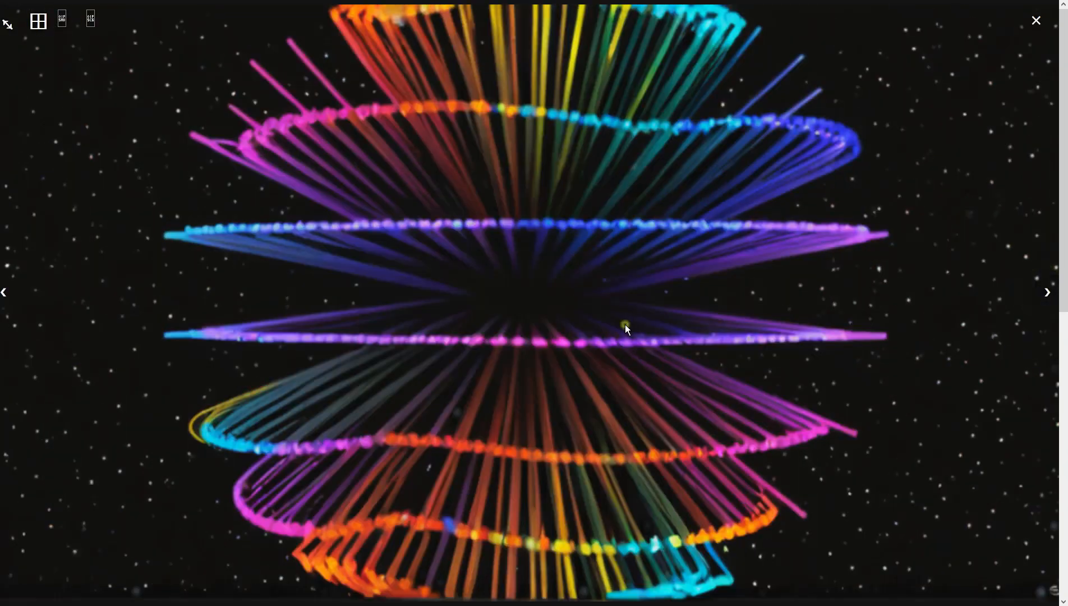
pyautogui.click(625, 325)
# Send the rainbow-coloured variation to Extras, process it with the 4x-UltraSharp upscaler at resize 1, and view the result
pyautogui.click(845, 496)
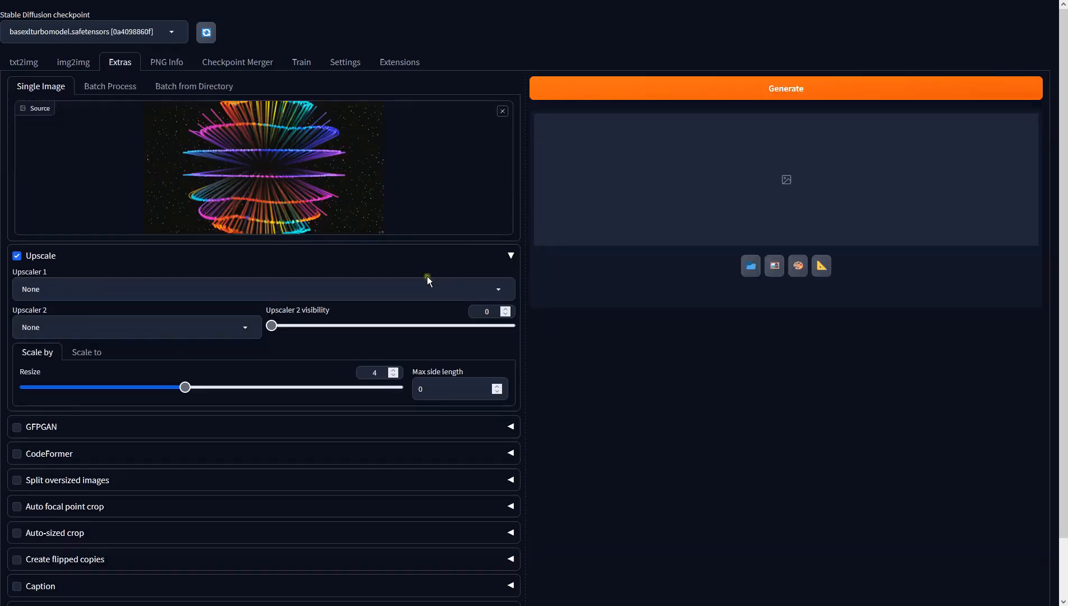
pyautogui.click(419, 283)
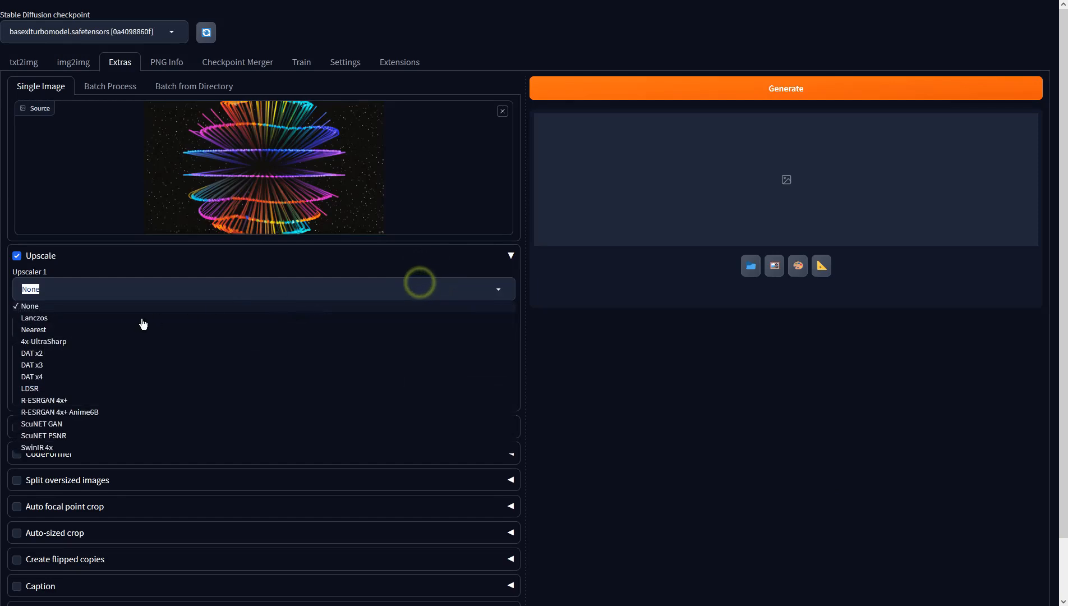
pyautogui.click(74, 339)
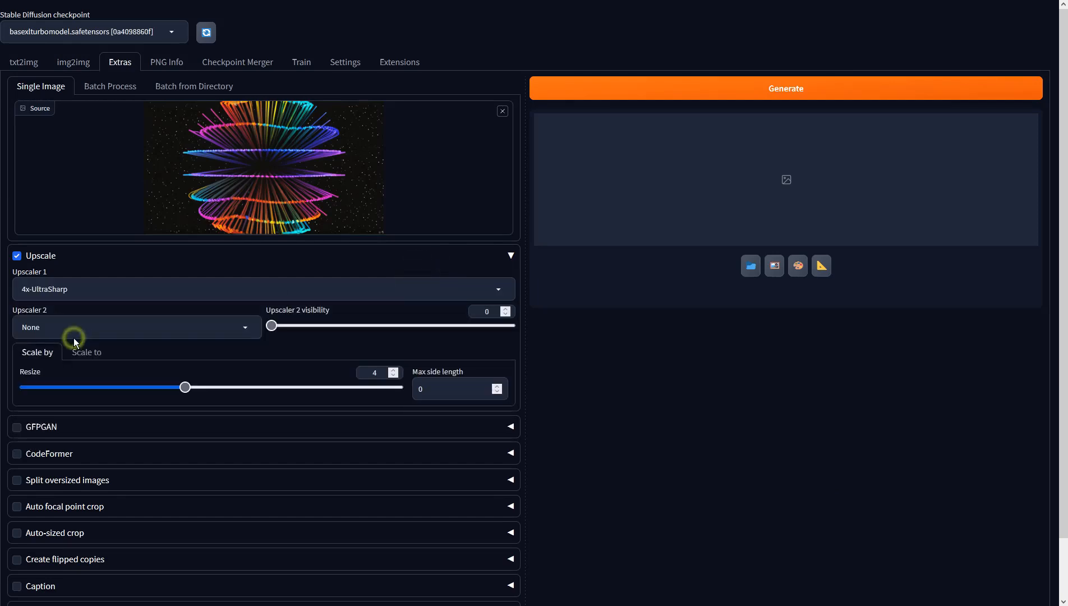
pyautogui.doubleClick(378, 371)
pyautogui.write('1')
pyautogui.click(679, 95)
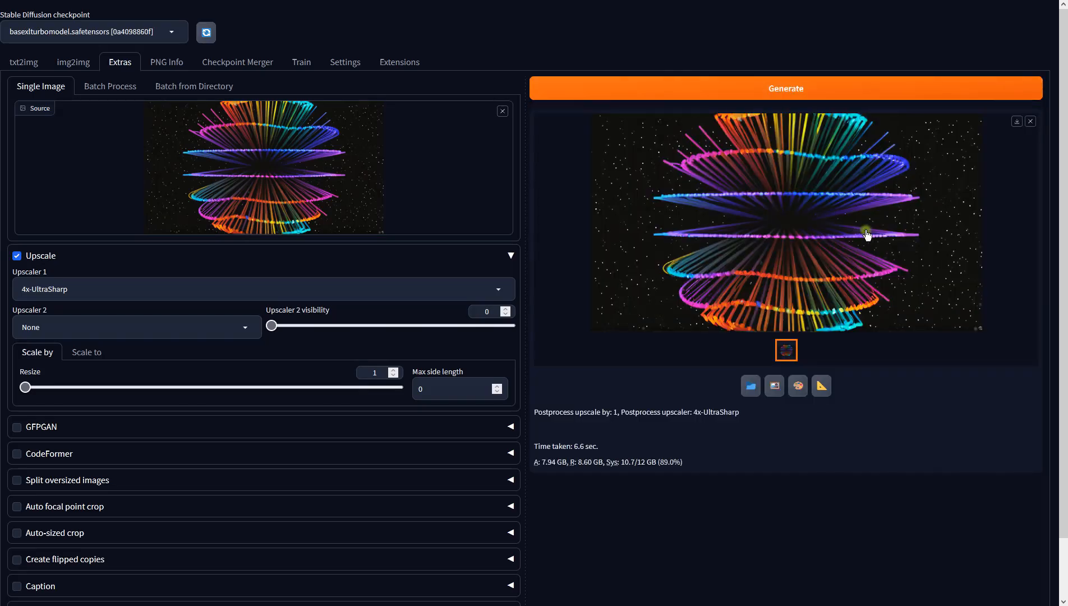
pyautogui.click(866, 235)
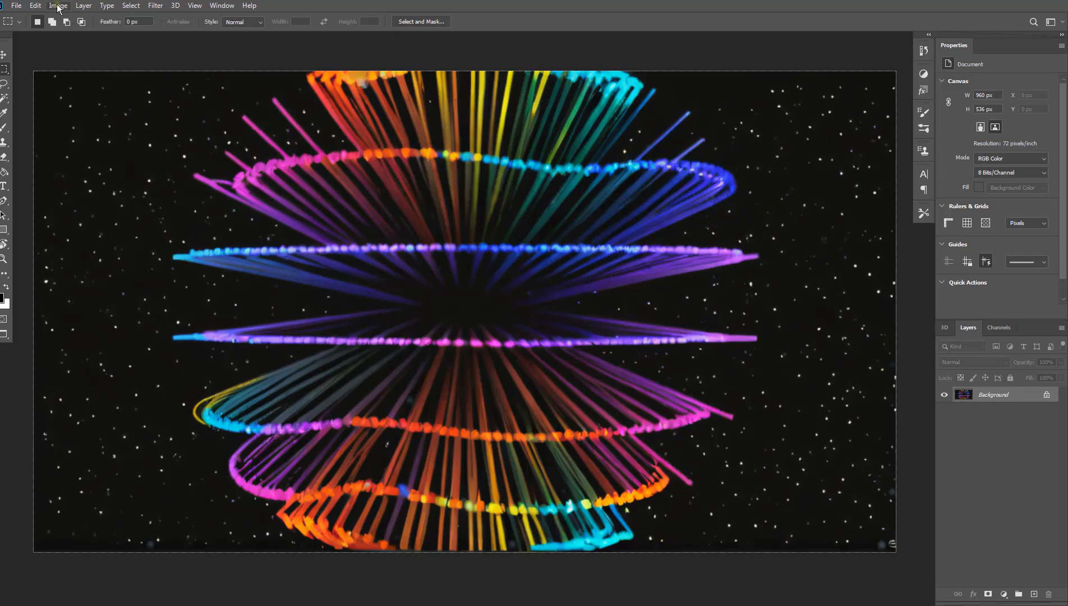
# In Photoshop, apply a Vibrance adjustment to the image with vibrance +62 and saturation +40
pyautogui.click(57, 5)
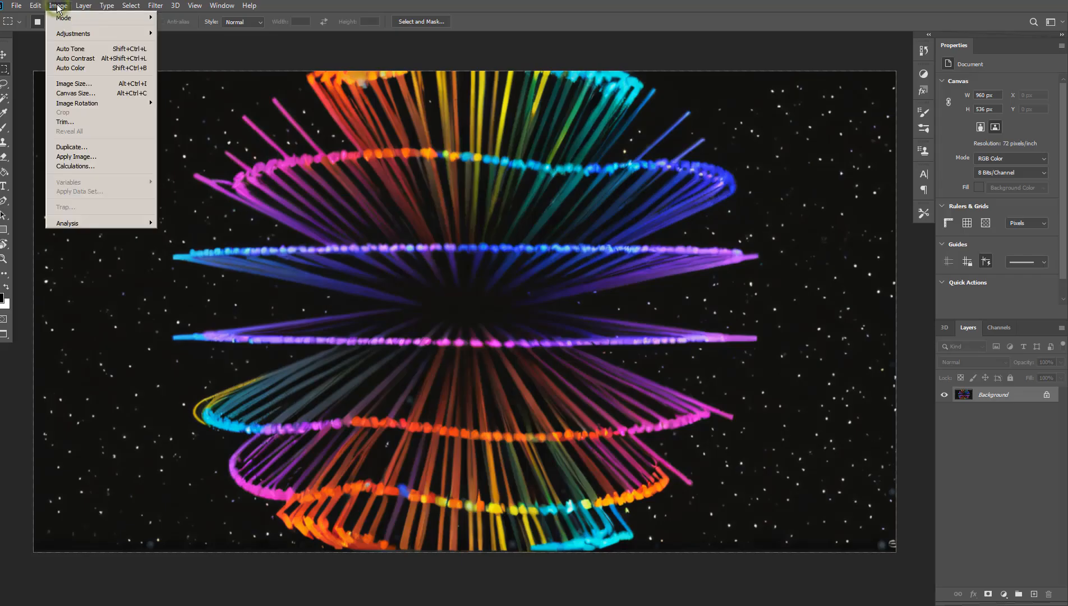
pyautogui.moveTo(88, 34)
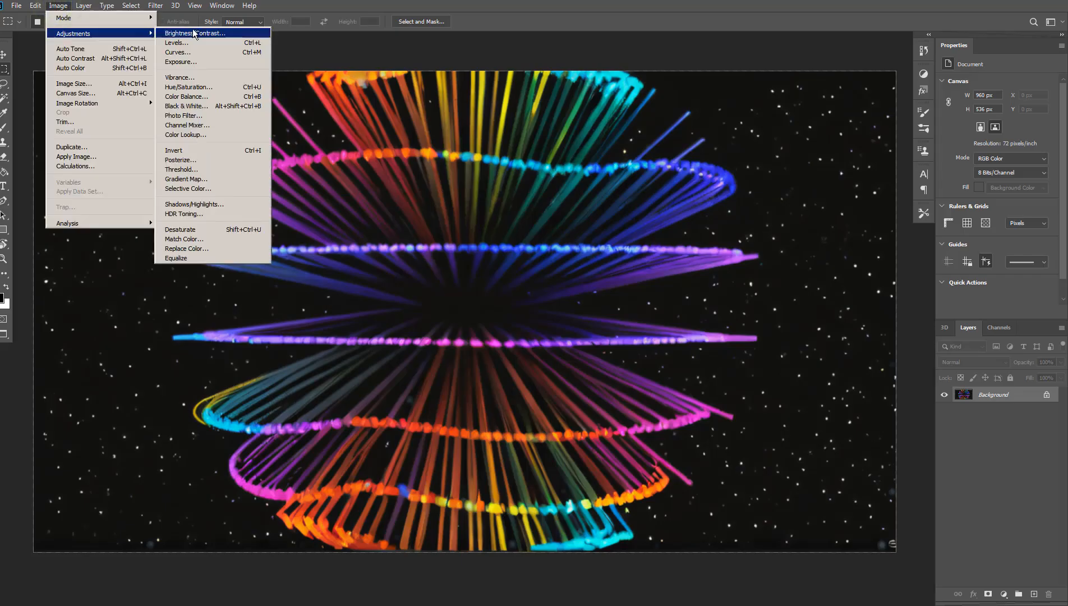
pyautogui.click(213, 78)
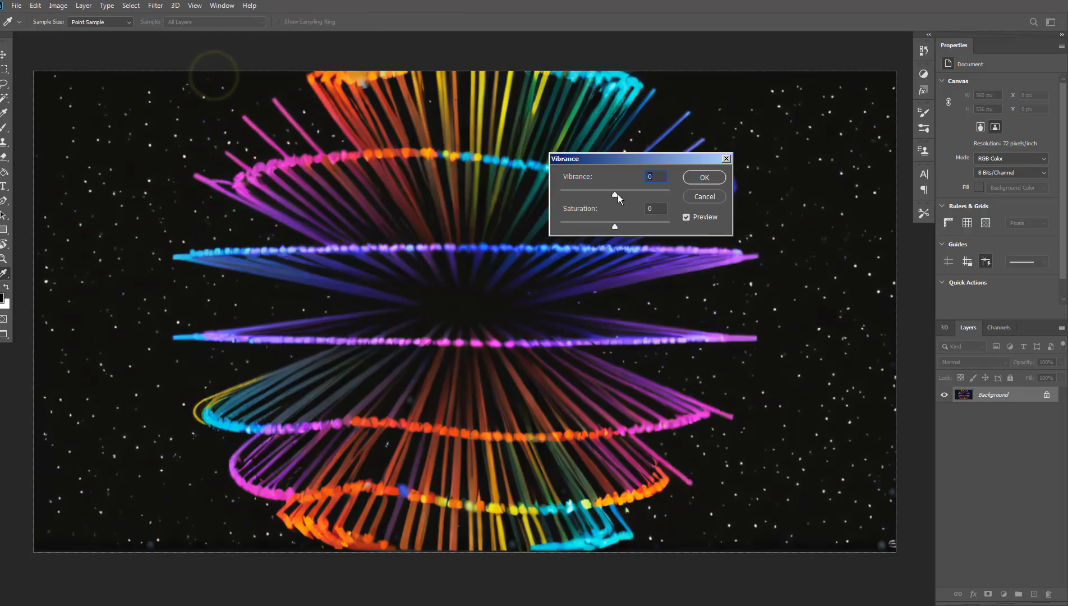
pyautogui.moveTo(617, 195); pyautogui.dragTo(649, 196)
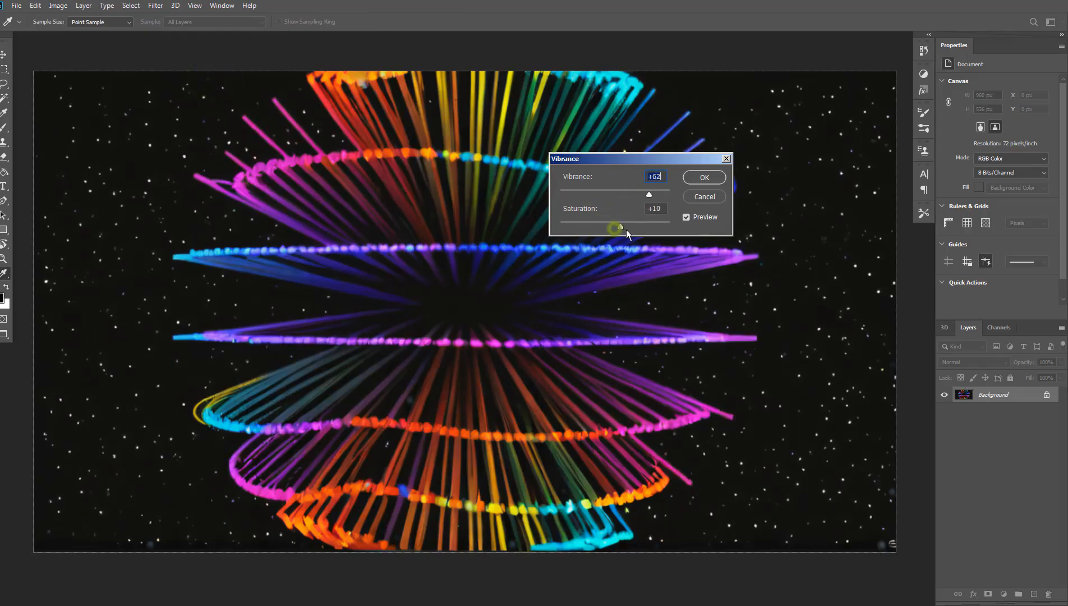
pyautogui.moveTo(626, 231); pyautogui.dragTo(637, 229)
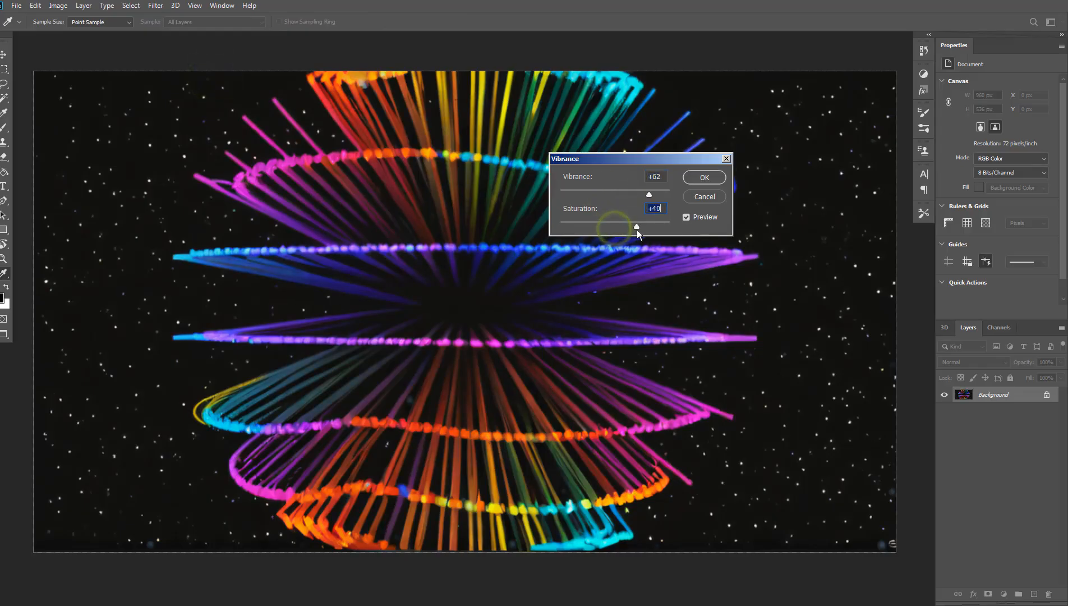
pyautogui.click(705, 178)
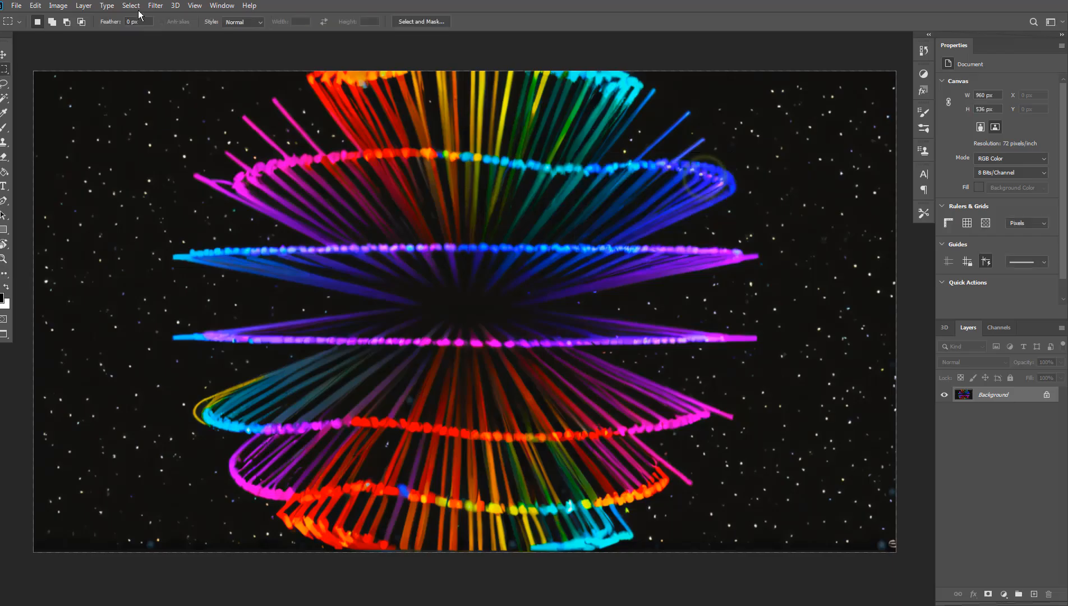
# Apply the Auto Color, Auto Contrast and Auto Tone corrections to the image
pyautogui.click(58, 5)
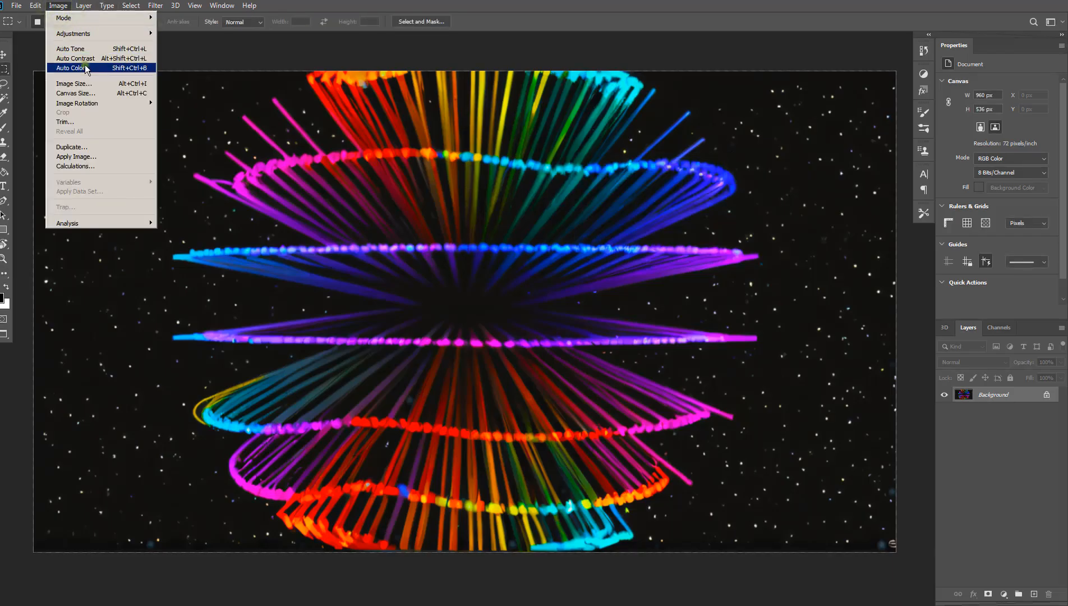
pyautogui.click(84, 67)
pyautogui.click(58, 5)
pyautogui.click(71, 58)
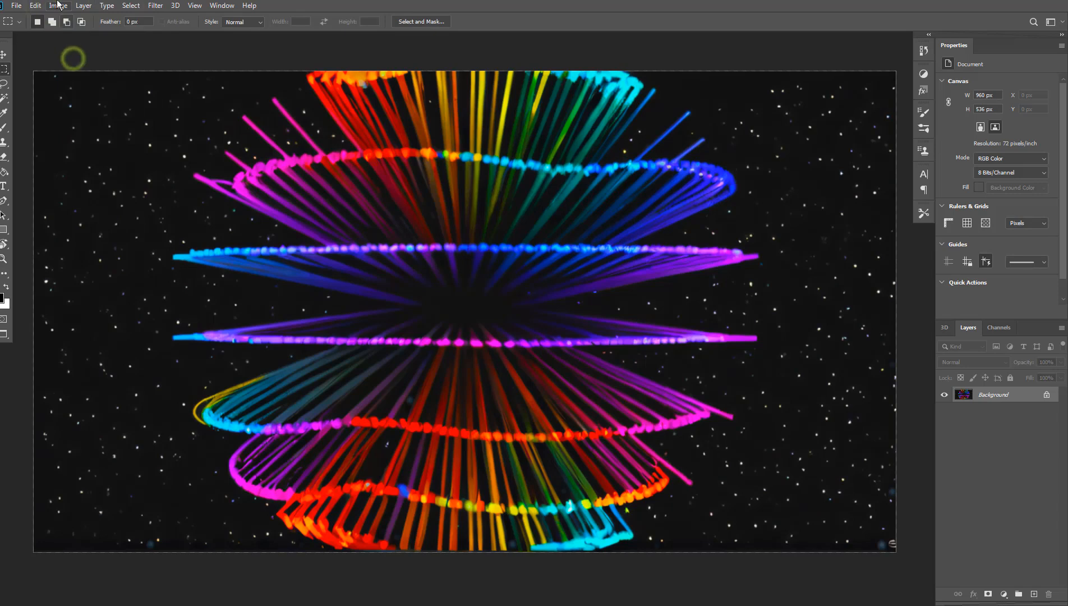
pyautogui.click(57, 6)
pyautogui.click(69, 50)
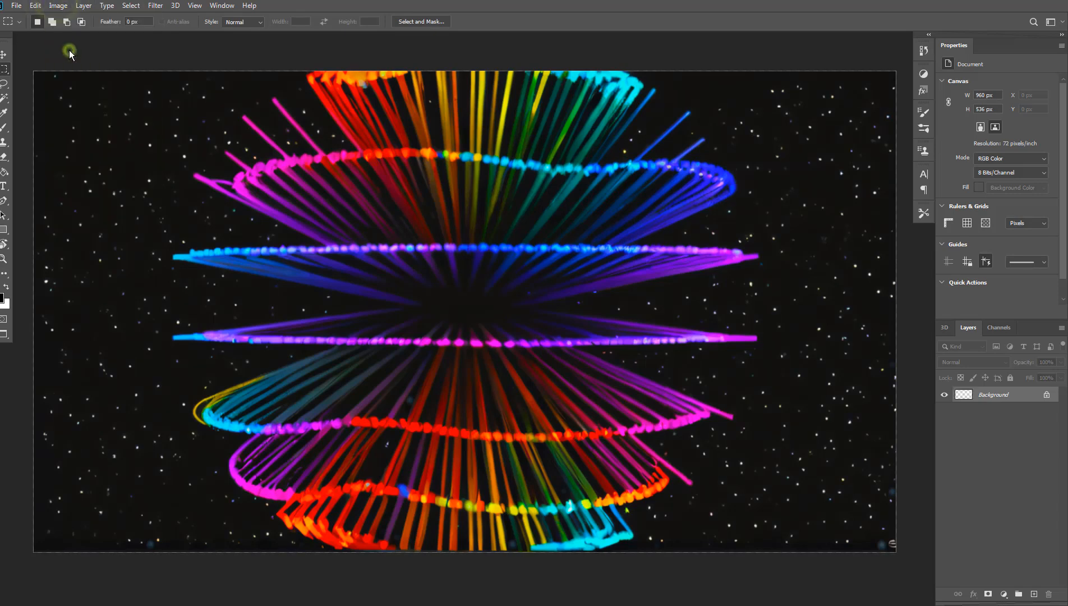
# Compare the original image with the fully adjusted version by switching between history states, ending on the Auto Tone state
pyautogui.click(923, 50)
pyautogui.click(848, 66)
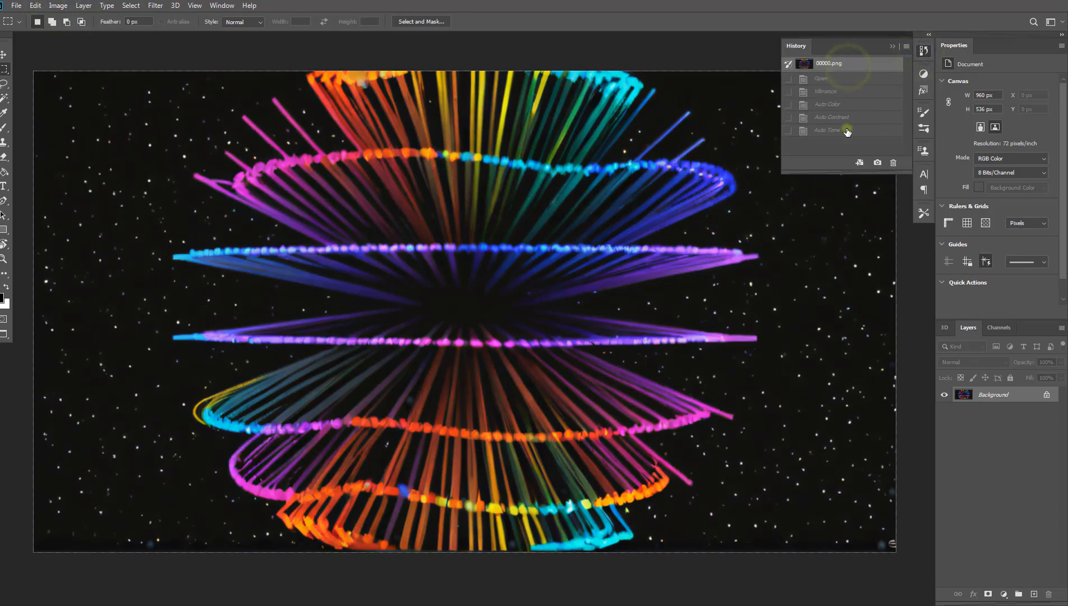
pyautogui.click(846, 130)
pyautogui.click(843, 63)
pyautogui.click(835, 130)
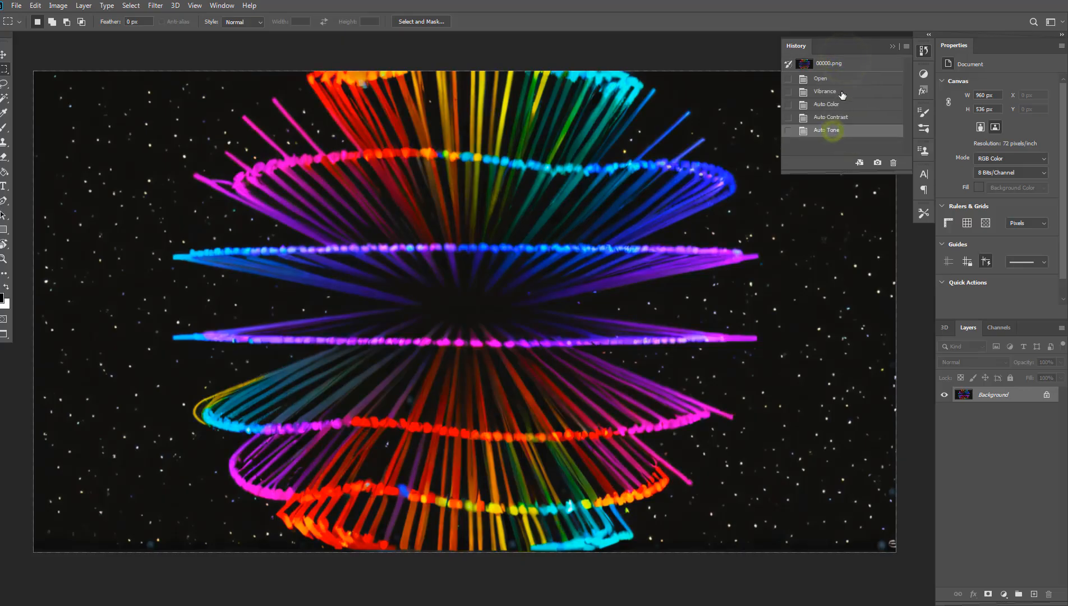
pyautogui.click(843, 64)
pyautogui.click(845, 132)
pyautogui.click(923, 51)
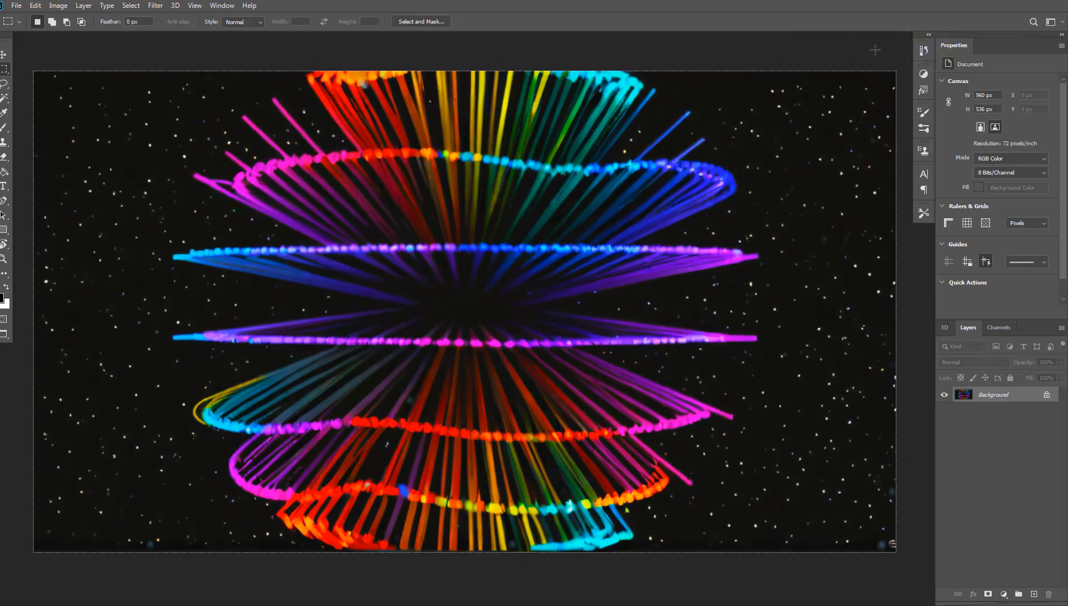